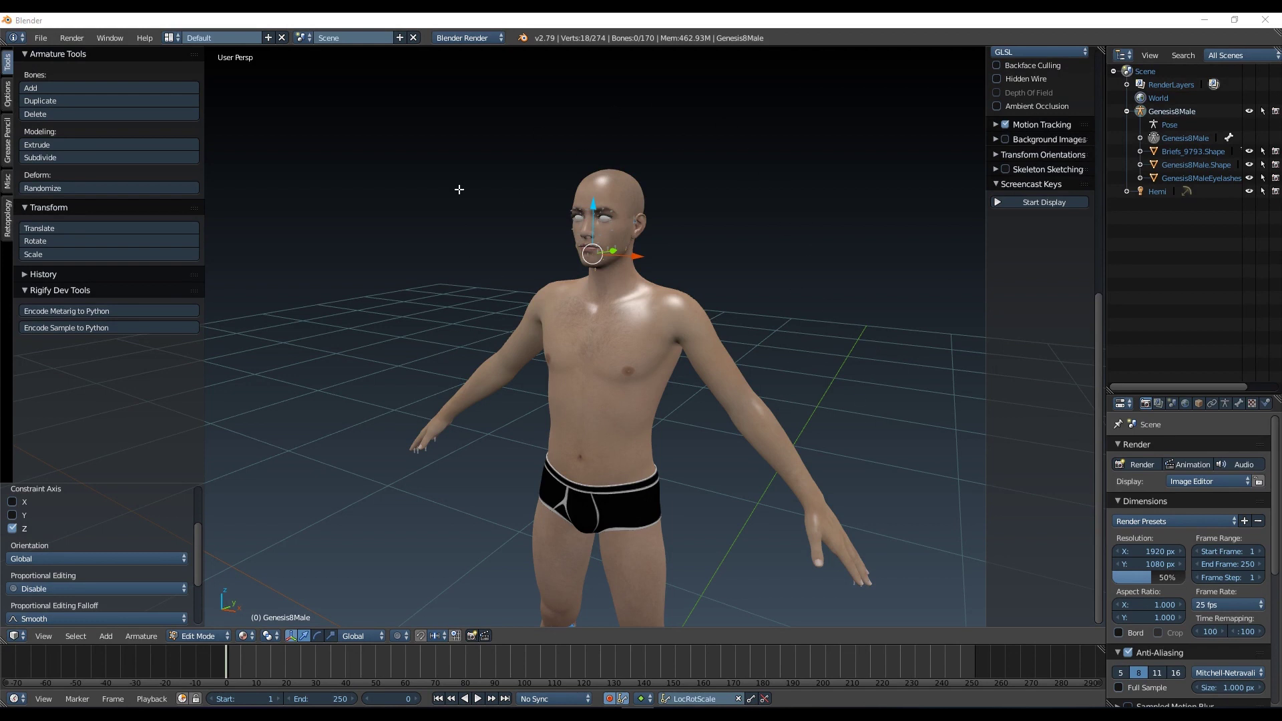
Bring up File Explorer showing the Genesis 8 male base texture folder.
key("alt+Tab")
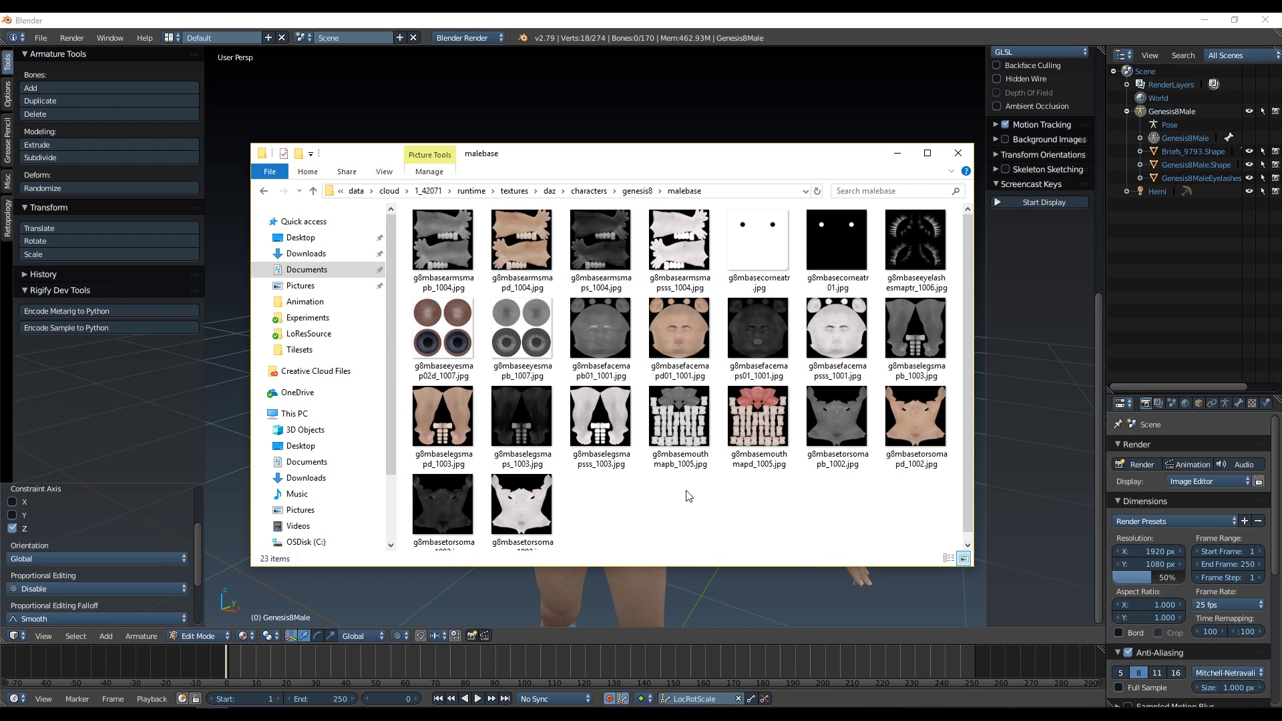
Close the texture folder window to return to the Blender character scene.
left_click(958, 153)
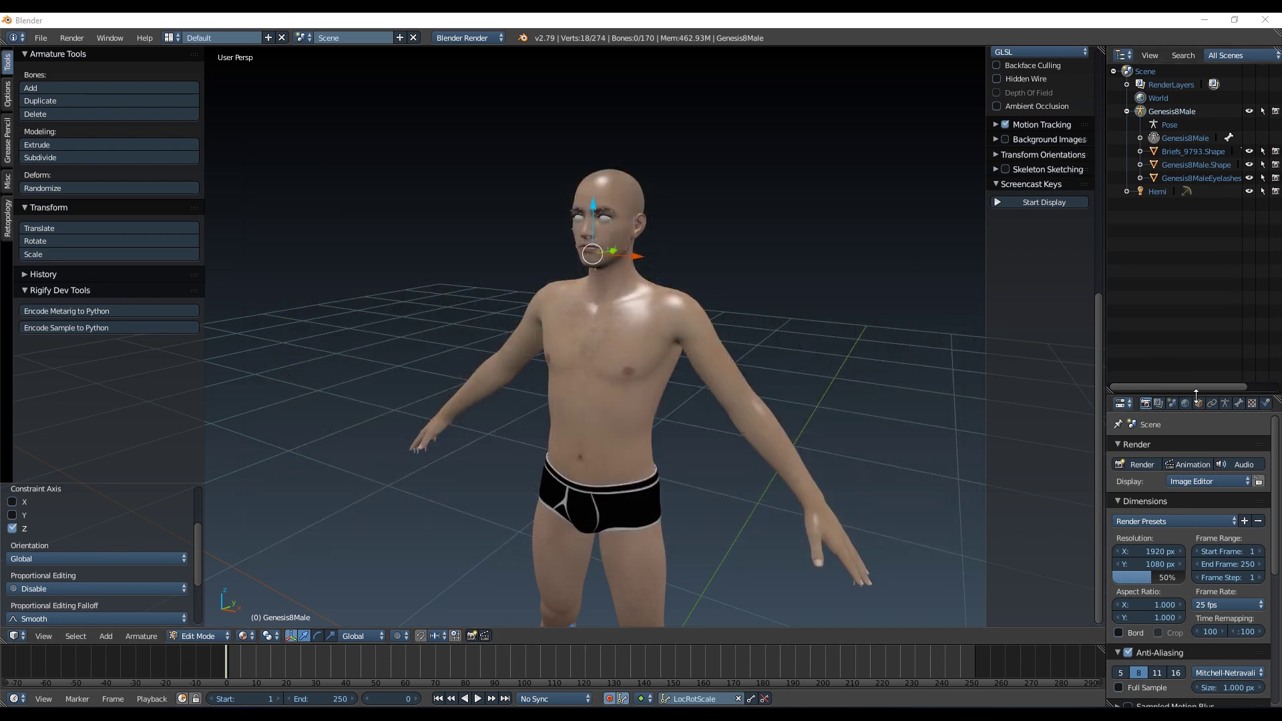
Enlarge the properties area, switch the armature to Object Mode, and select the Genesis8Male.Shape mesh.
left_click_drag(1195, 394, 1226, 240)
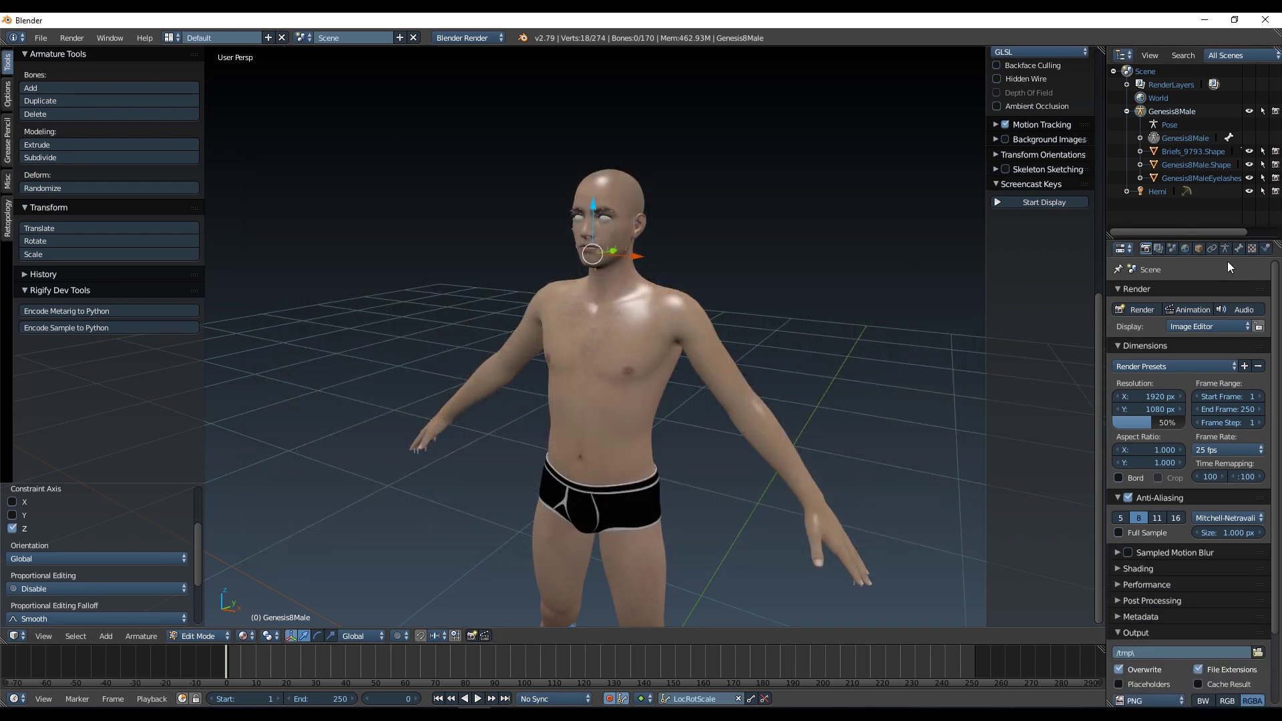
right_click(687, 318)
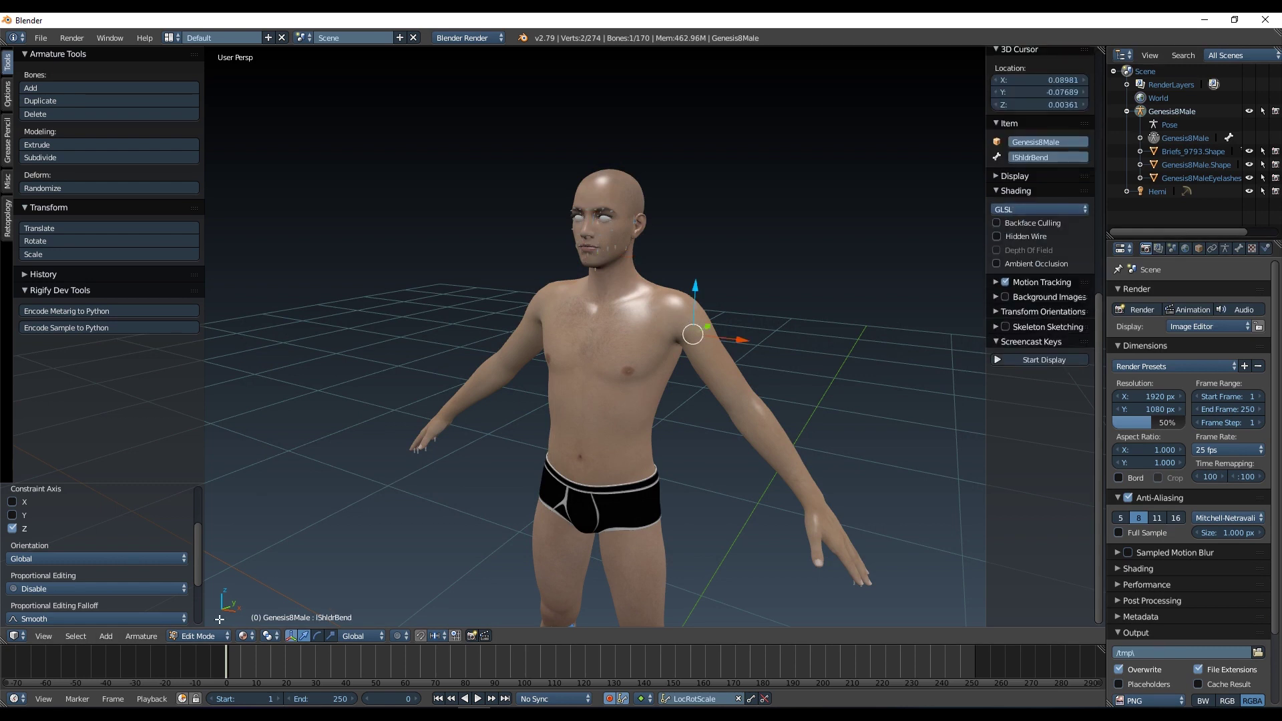
left_click(206, 637)
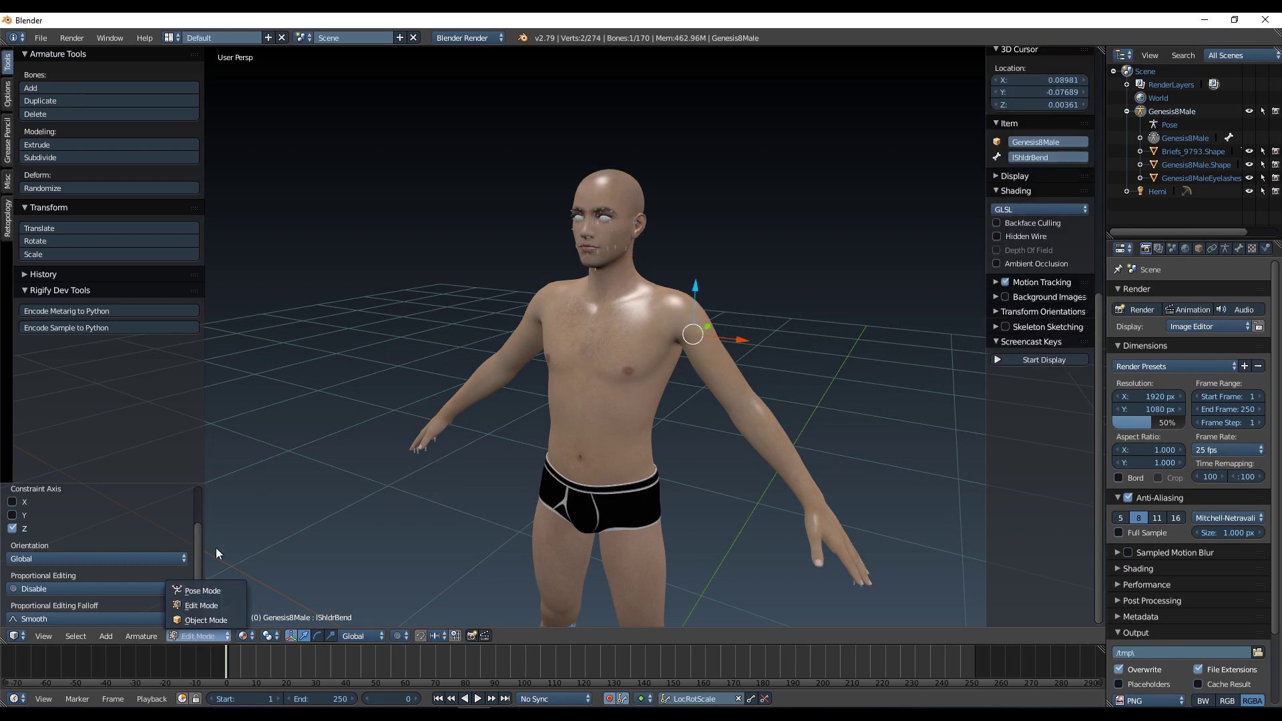
left_click(206, 621)
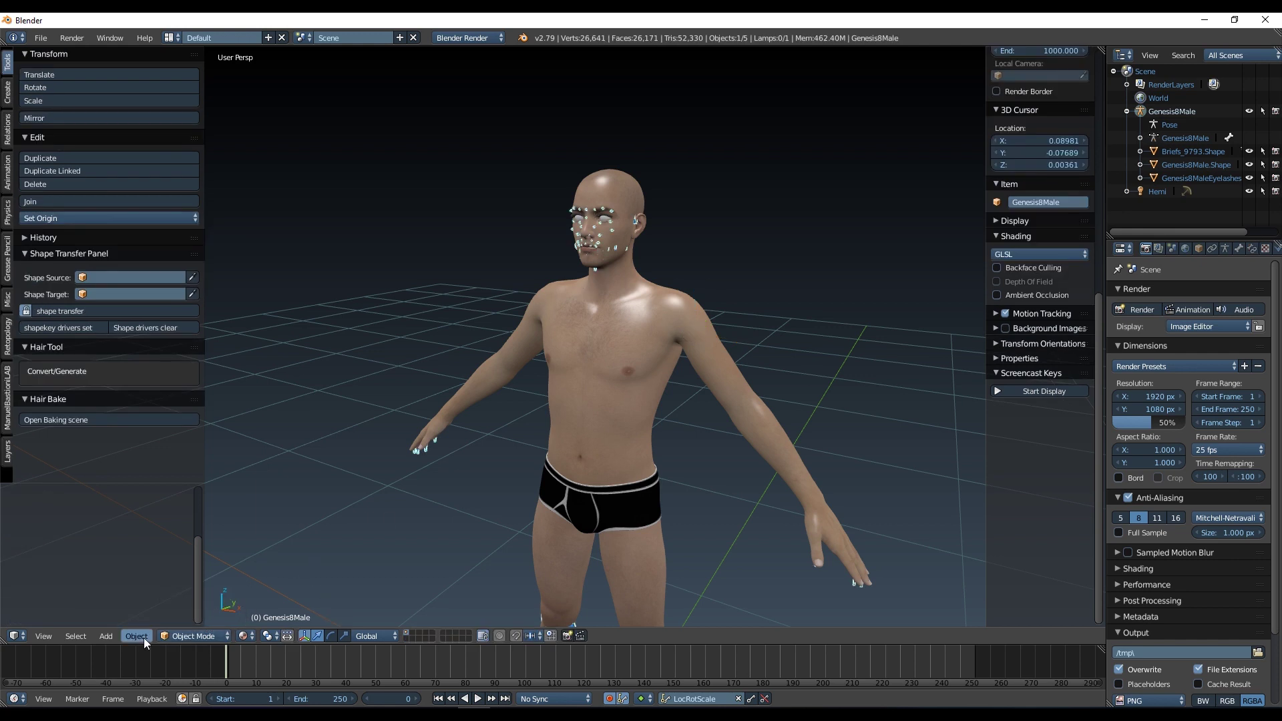
right_click(666, 304)
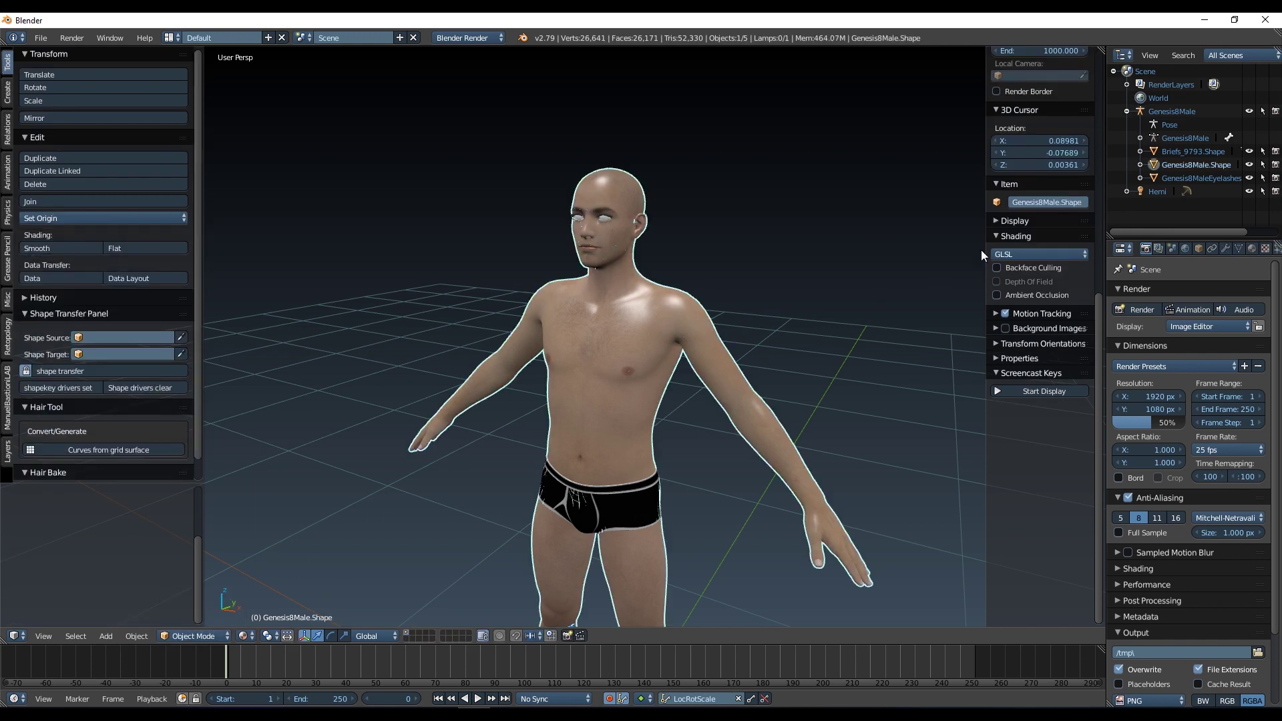
Show the body mesh's material slots and resize the list to fit them.
left_click(1252, 250)
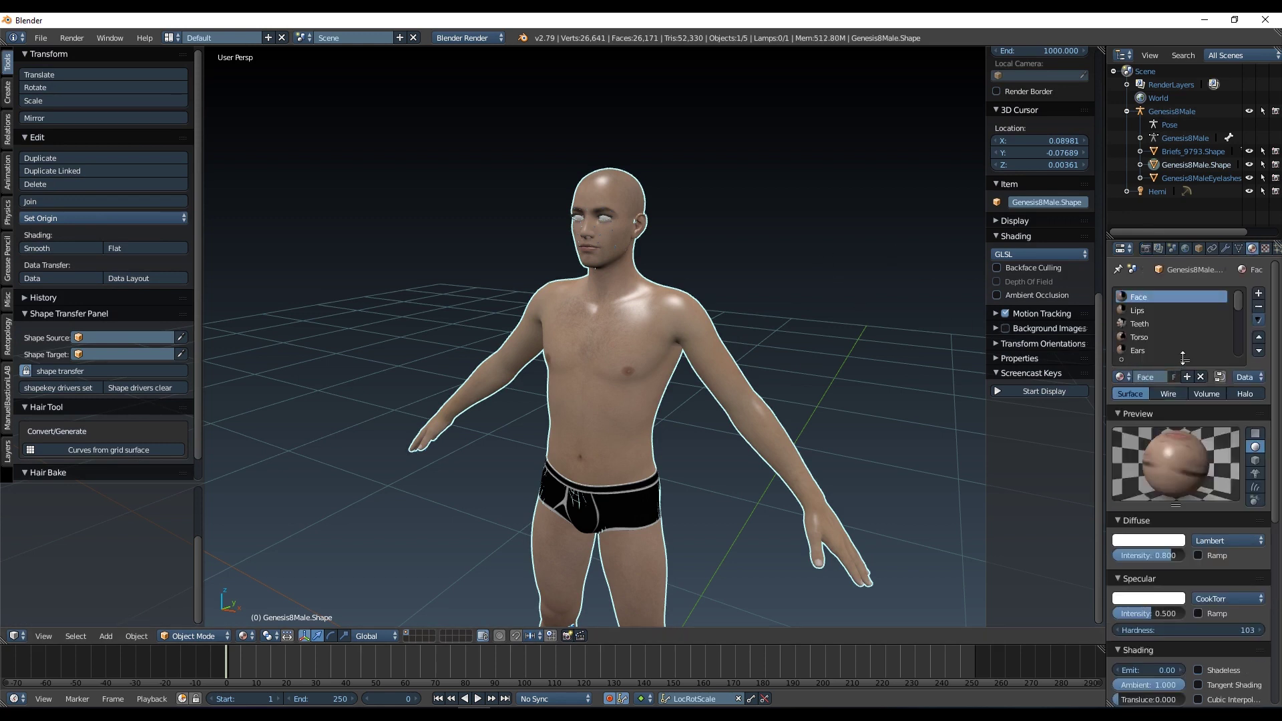
left_click_drag(1183, 359, 1194, 535)
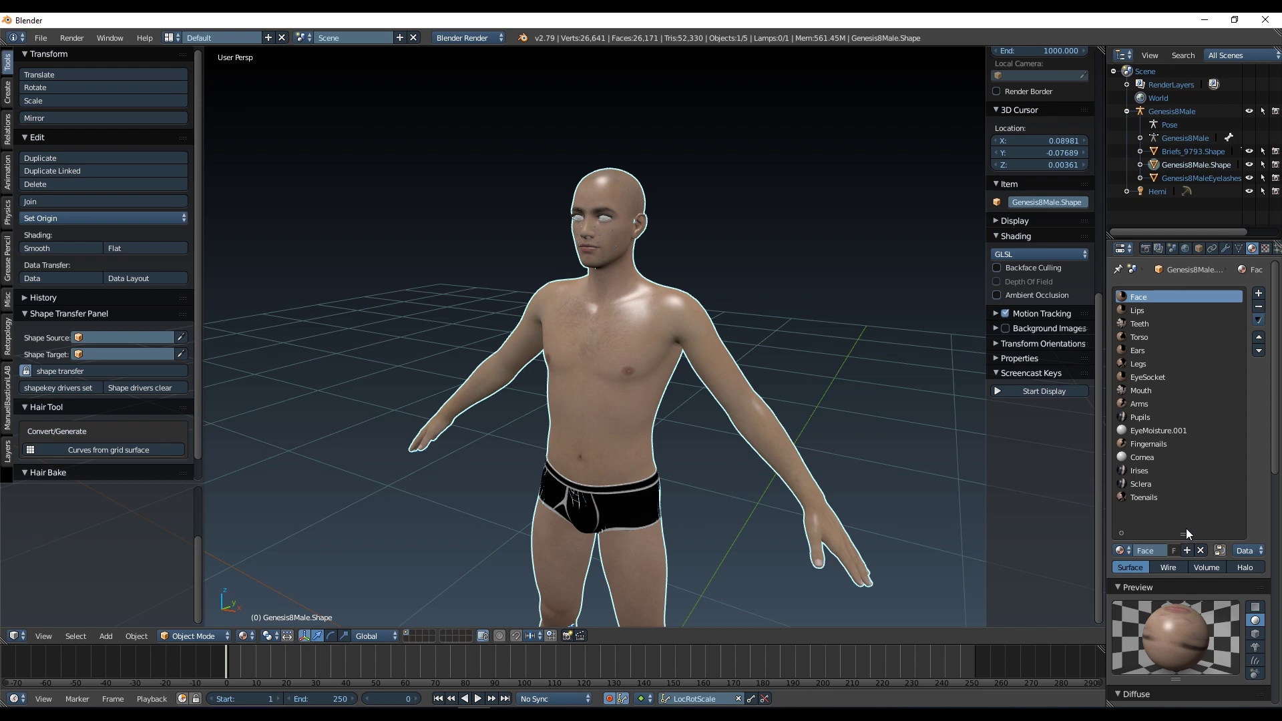
left_click_drag(1185, 535, 1185, 508)
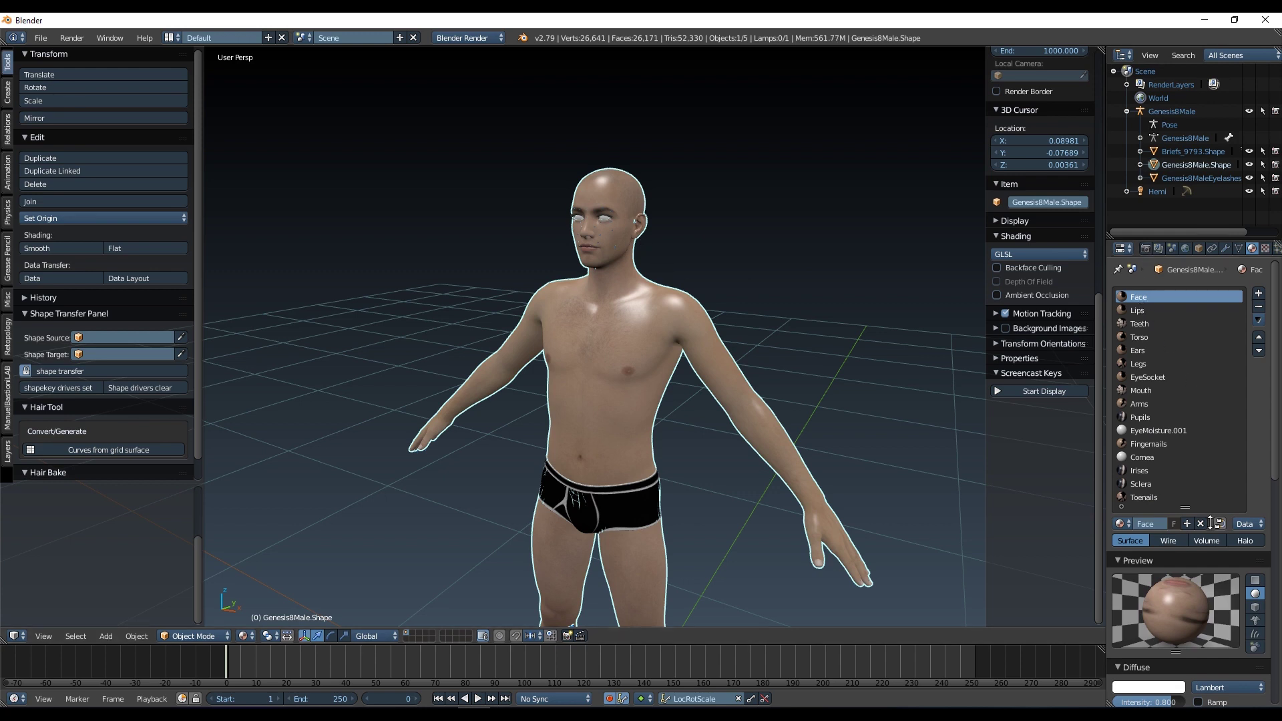
Step through the Lips, Ears, EyeSocket and Torso slots, ending with Face active.
left_click(1137, 309)
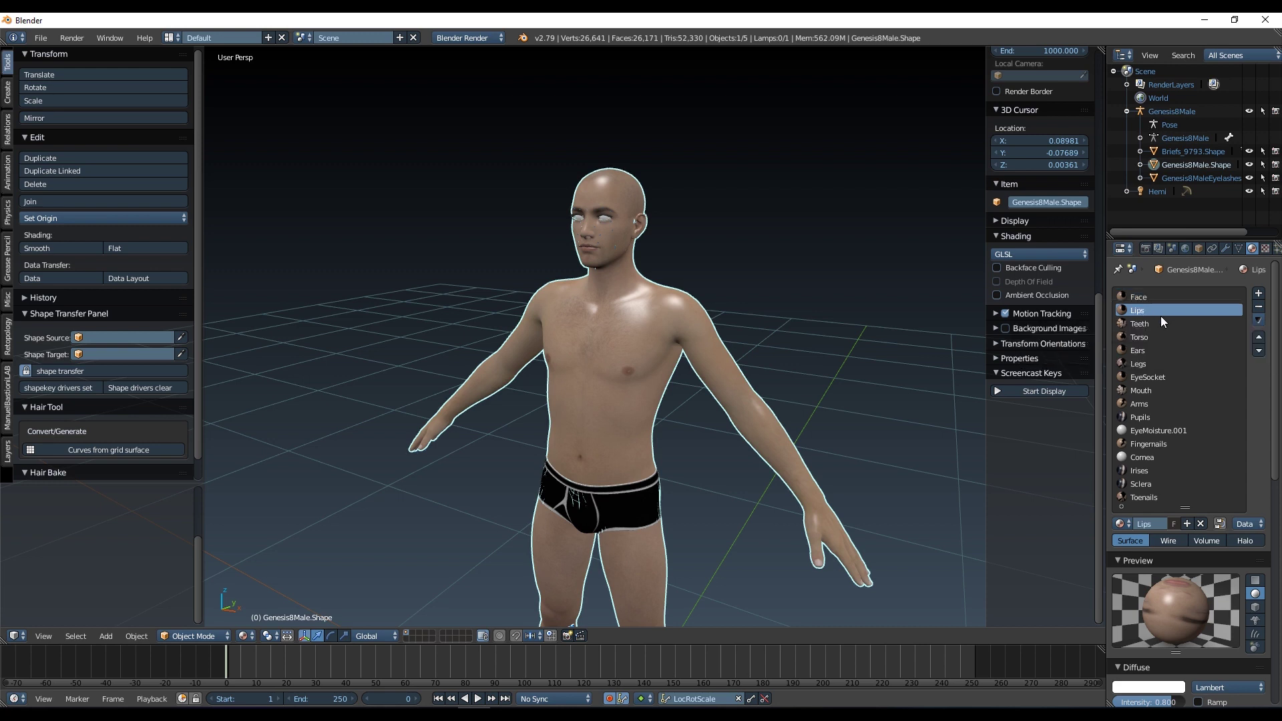
left_click(1141, 352)
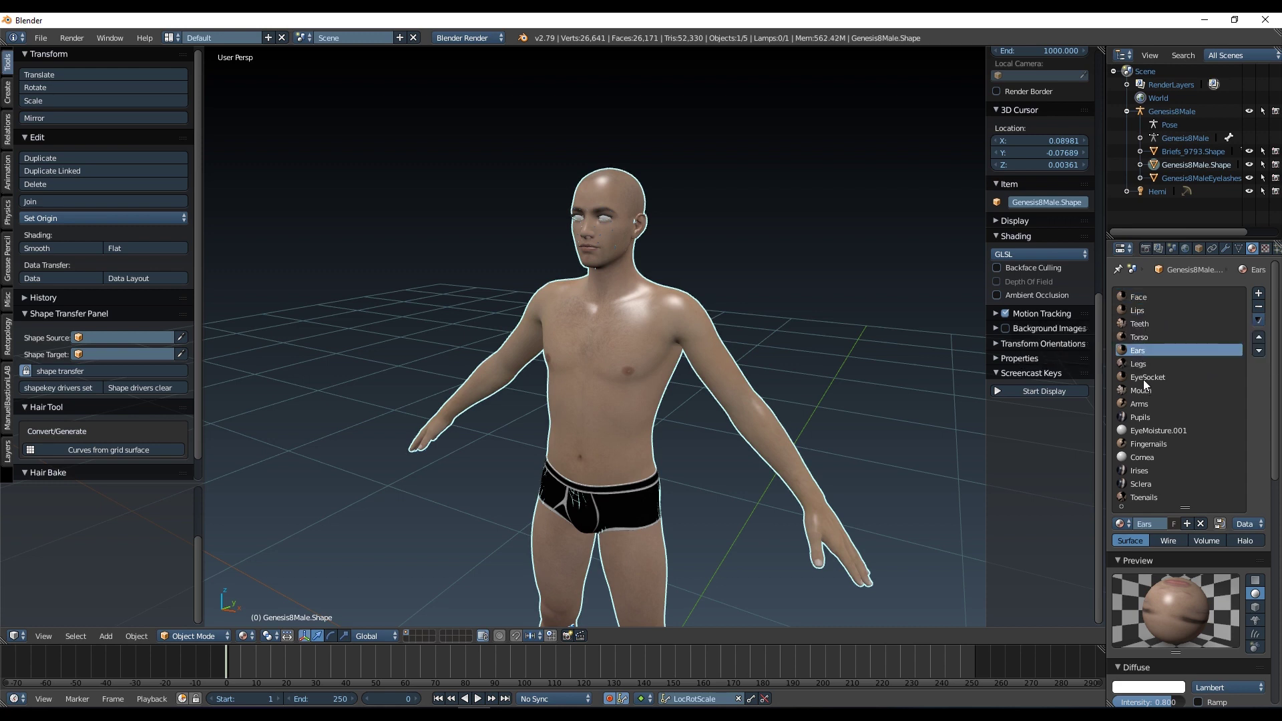
left_click(1143, 377)
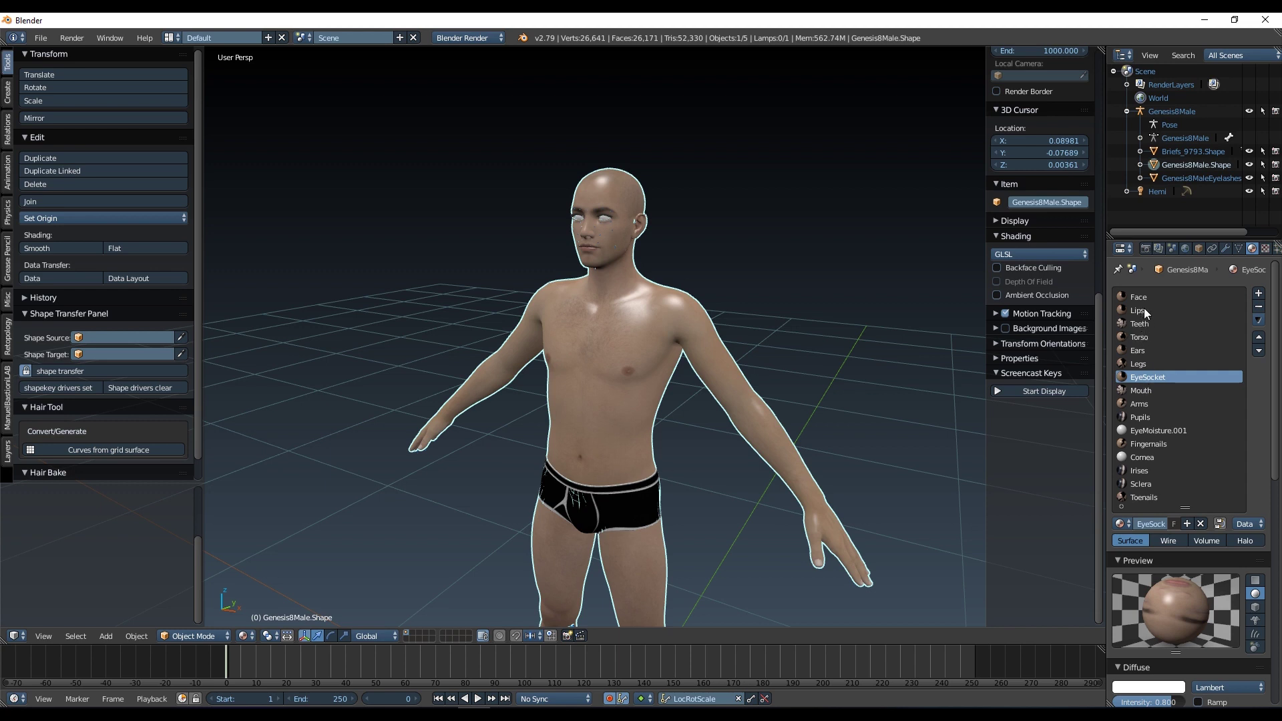
left_click(1141, 338)
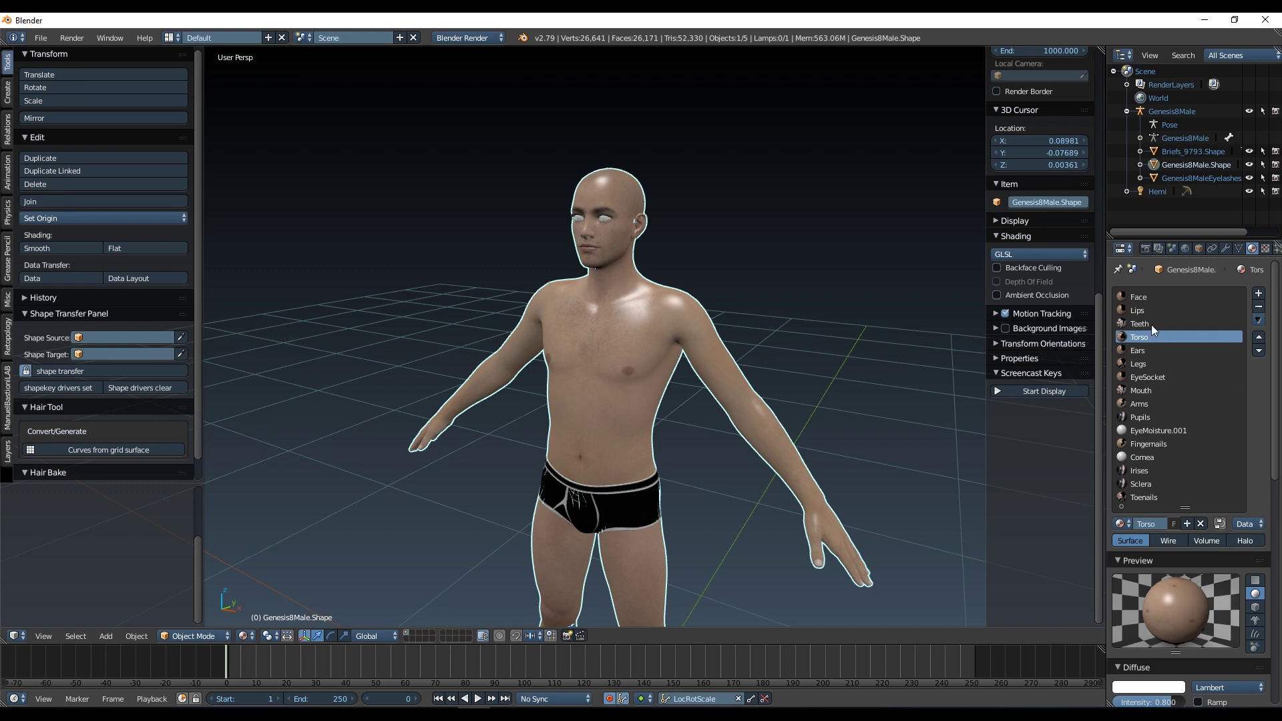
left_click(1144, 296)
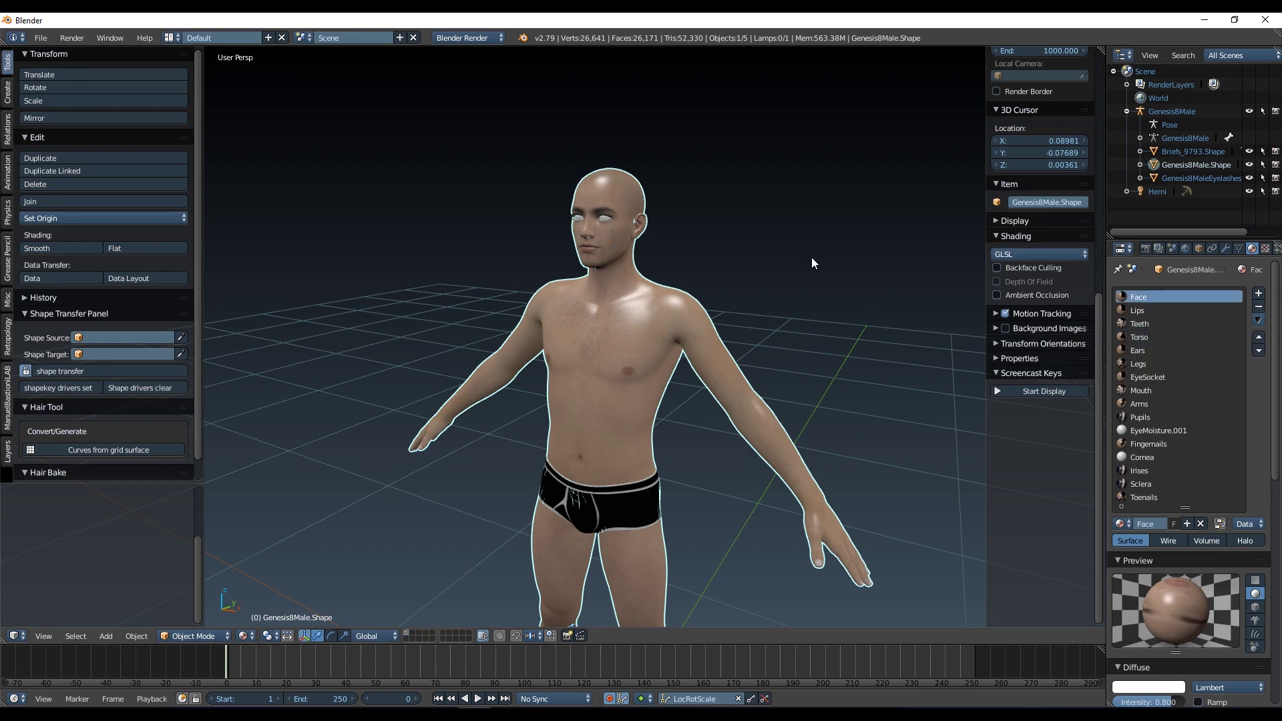
In Edit Mode, deselect everything and select the faces using the EyeSocket material.
key("Tab")
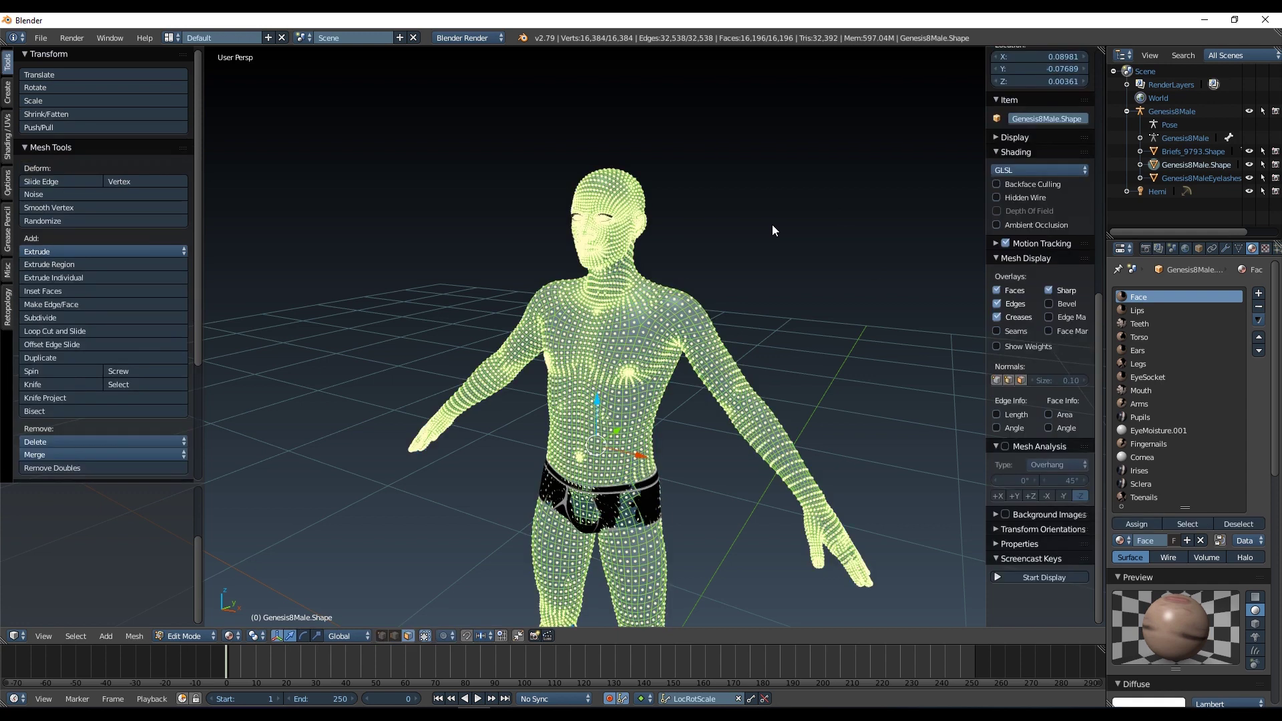
key("a")
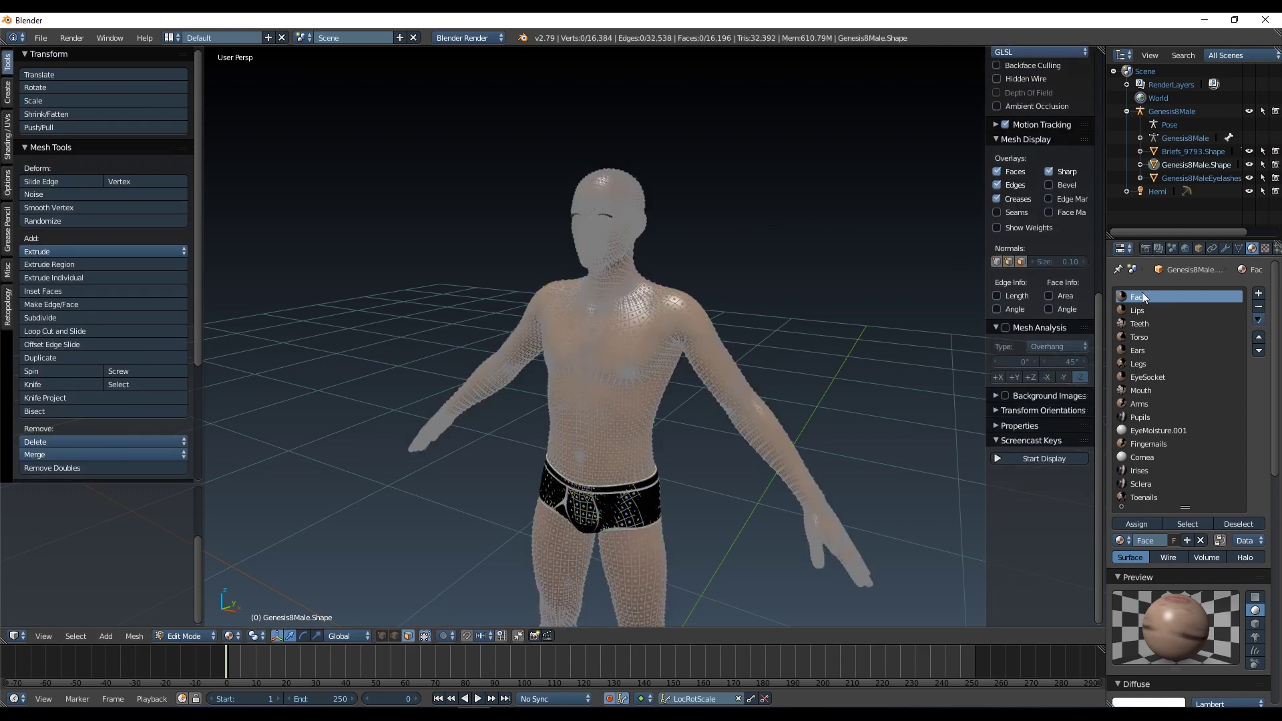
left_click(1148, 379)
scroll(592, 217, "up", 5)
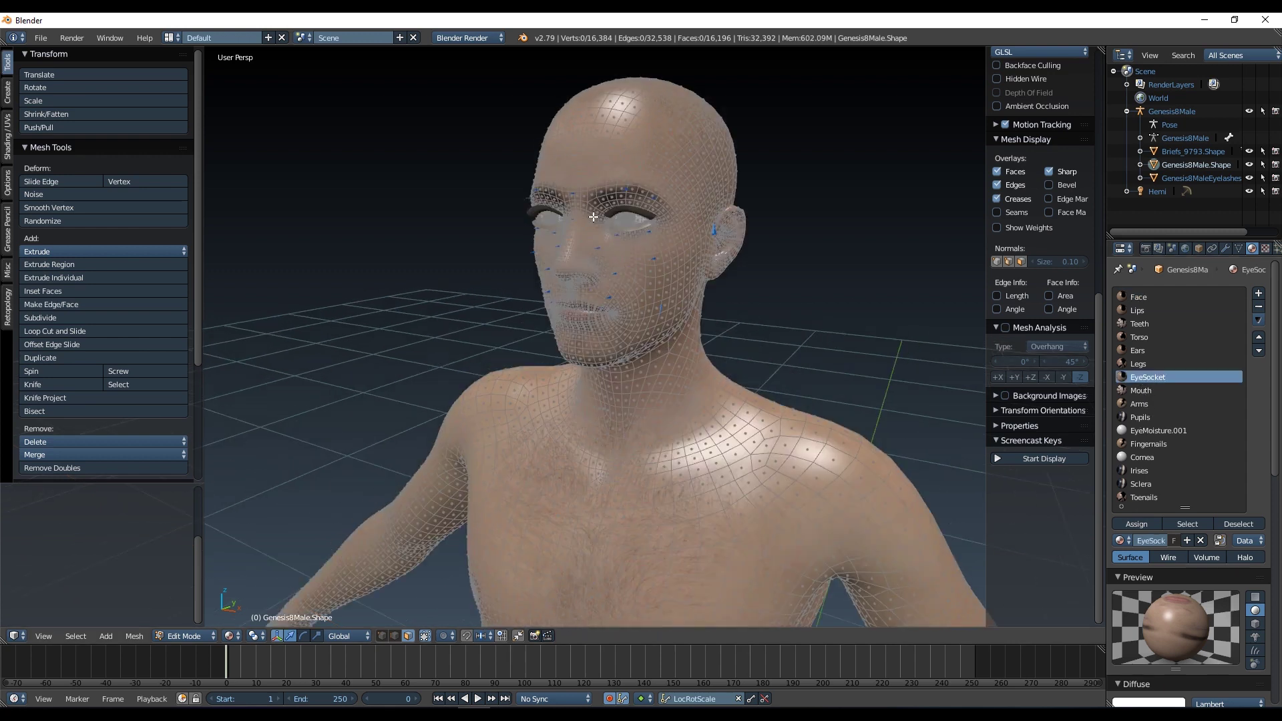
scroll(593, 217, "up", 2)
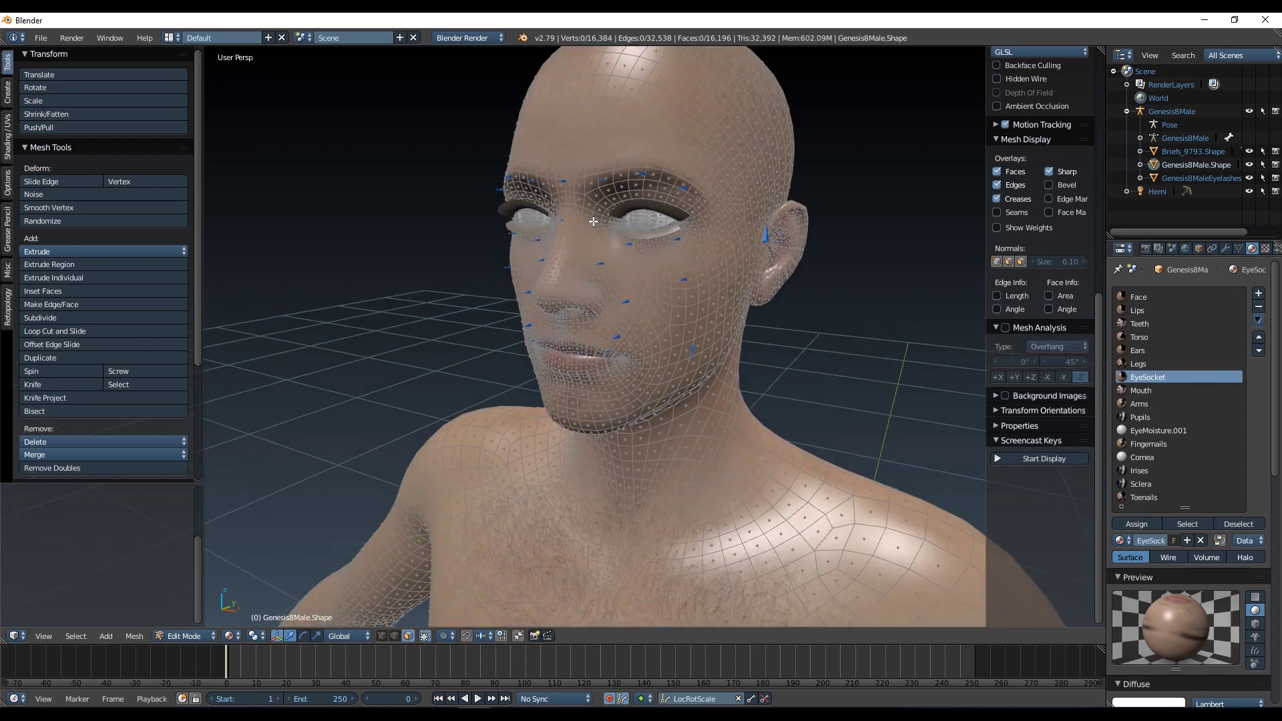
left_click(1197, 525)
scroll(660, 258, "up", 2)
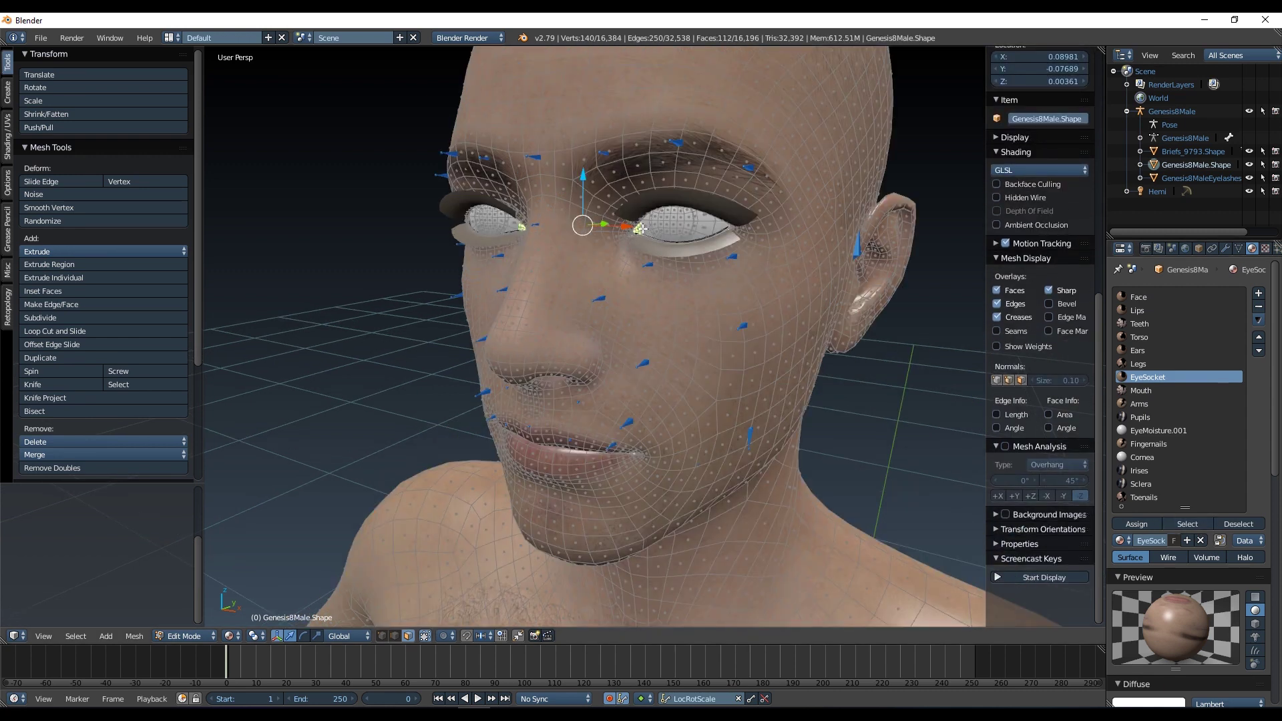
Add the Ears, Lips and Face faces and assign them all the Face material.
left_click(1148, 352)
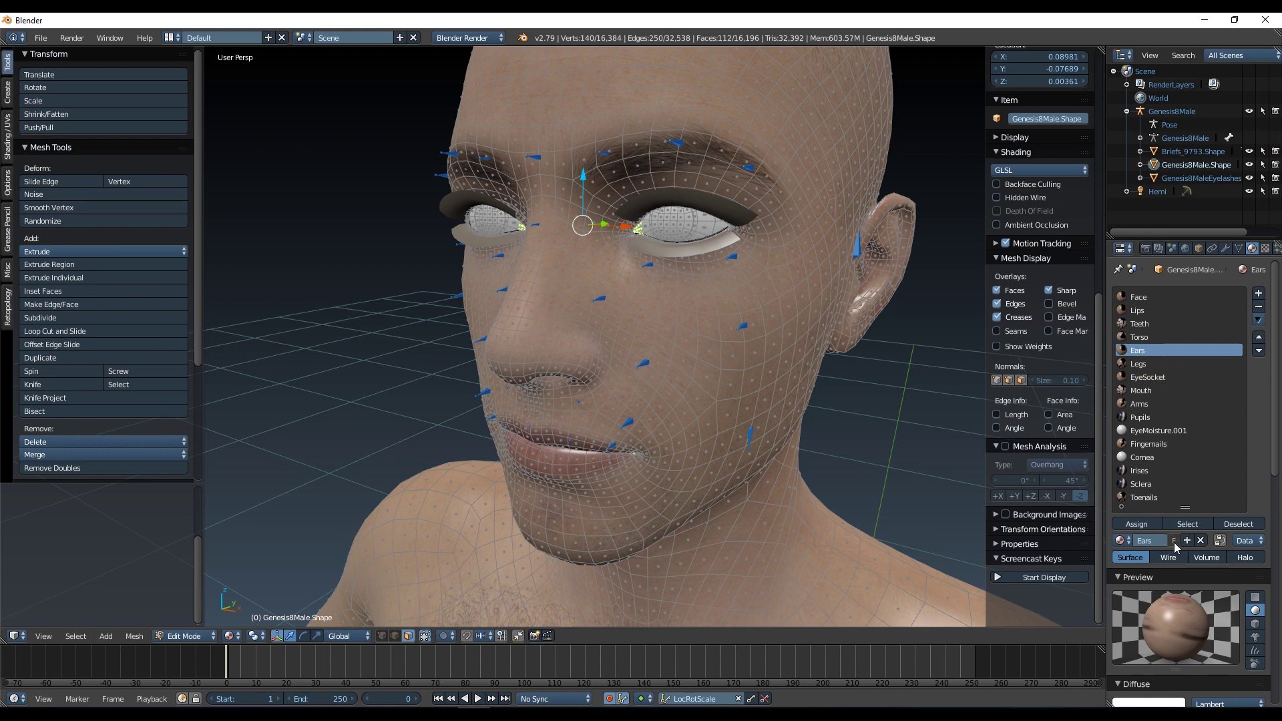
left_click(1187, 524)
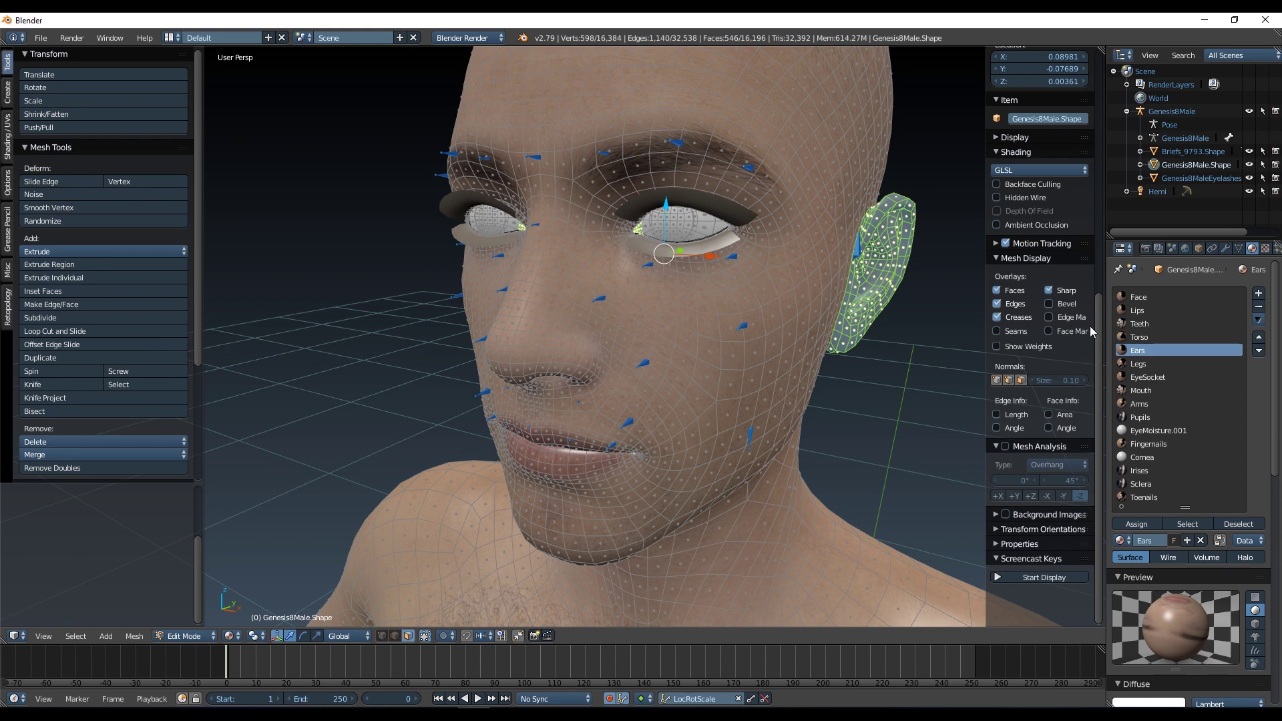
left_click(1137, 311)
left_click(1188, 525)
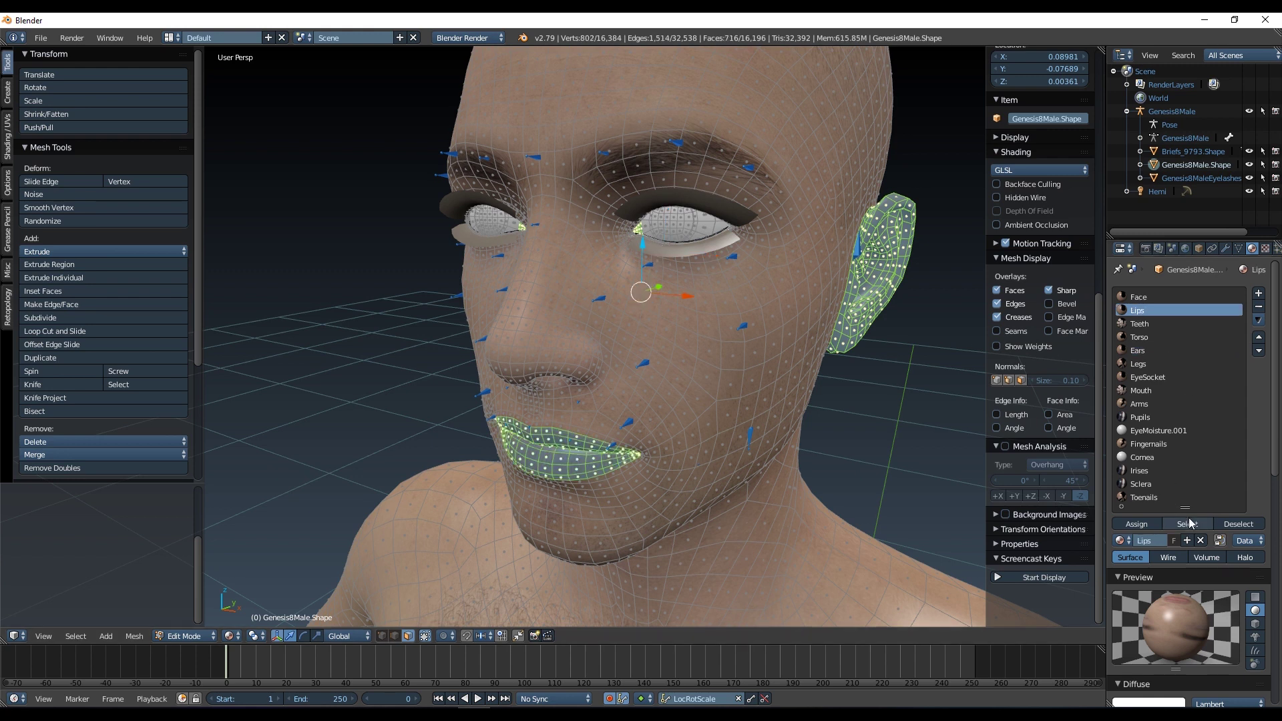
left_click(1143, 299)
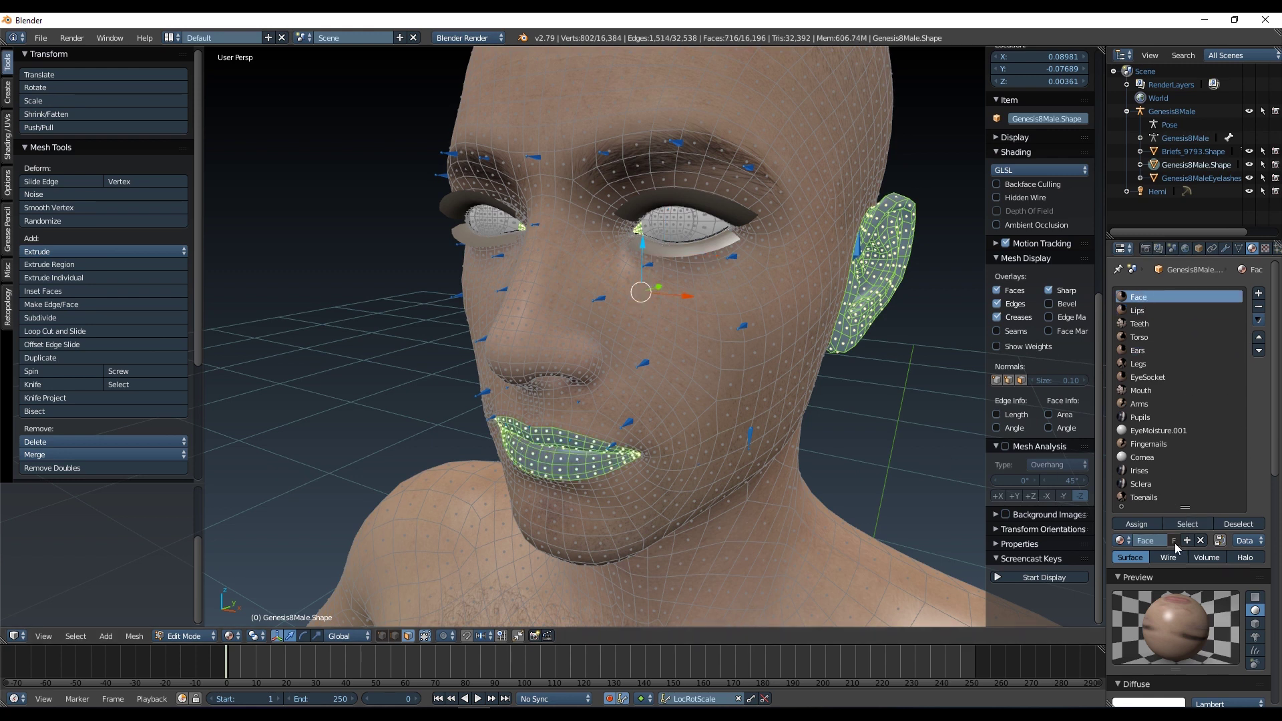
left_click(1187, 524)
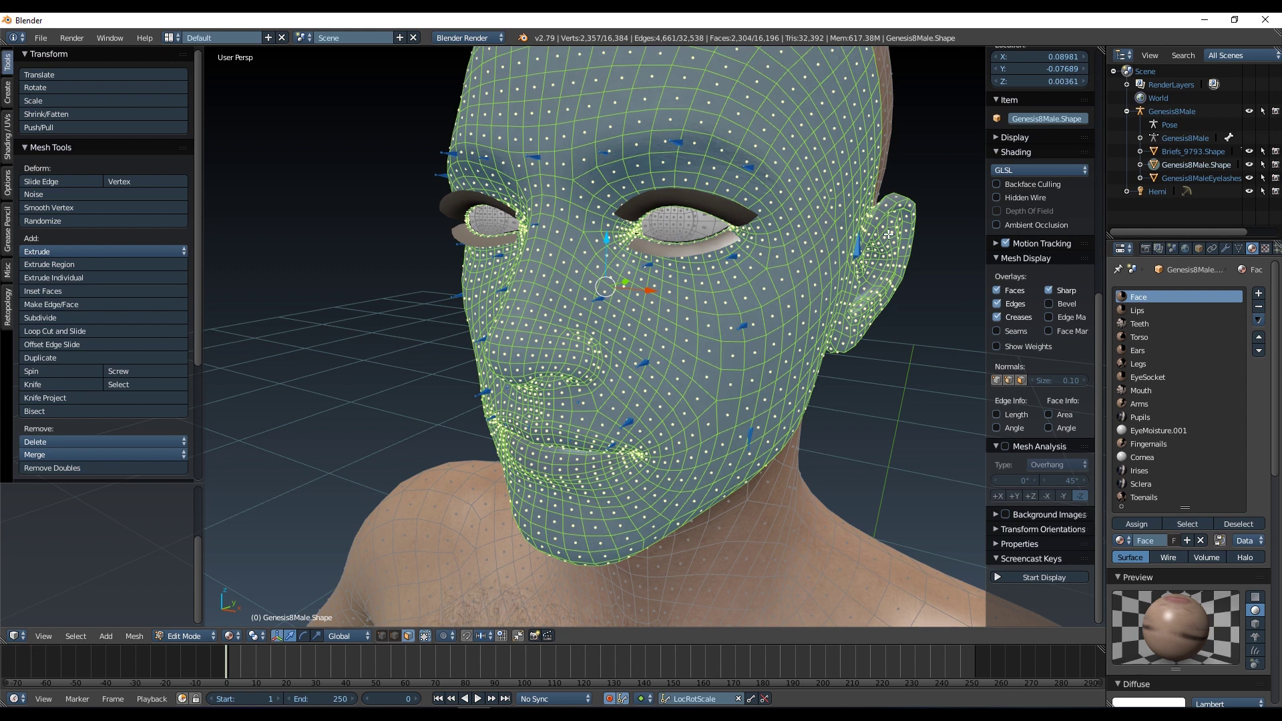
left_click(1138, 524)
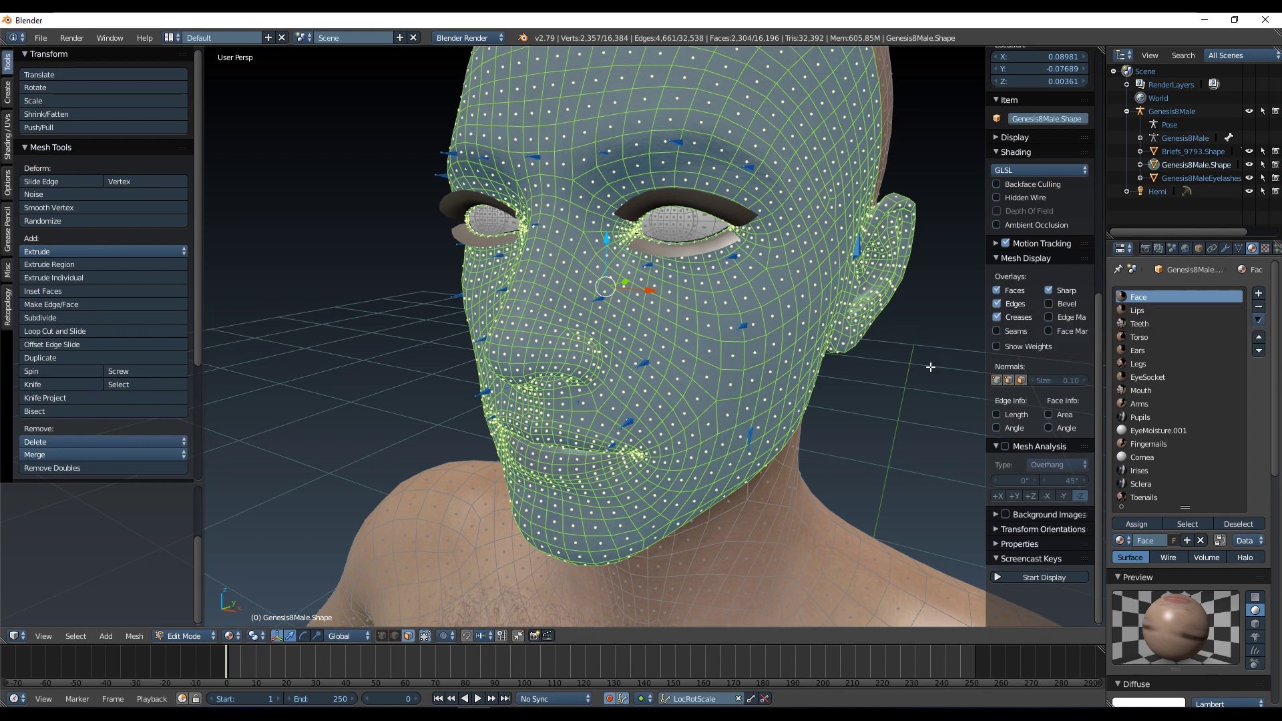
In Object Mode, delete the unused Lips, Ears and EyeSocket slots, leaving Face active.
key("Tab")
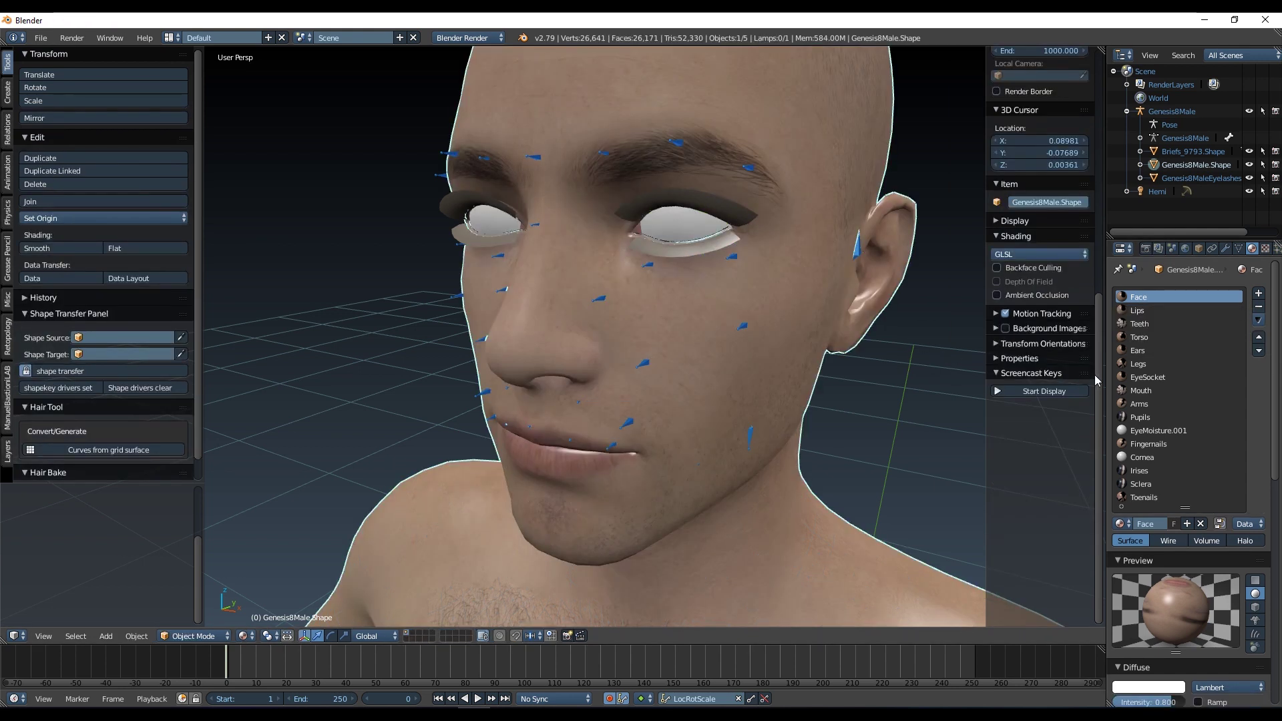
left_click(1137, 312)
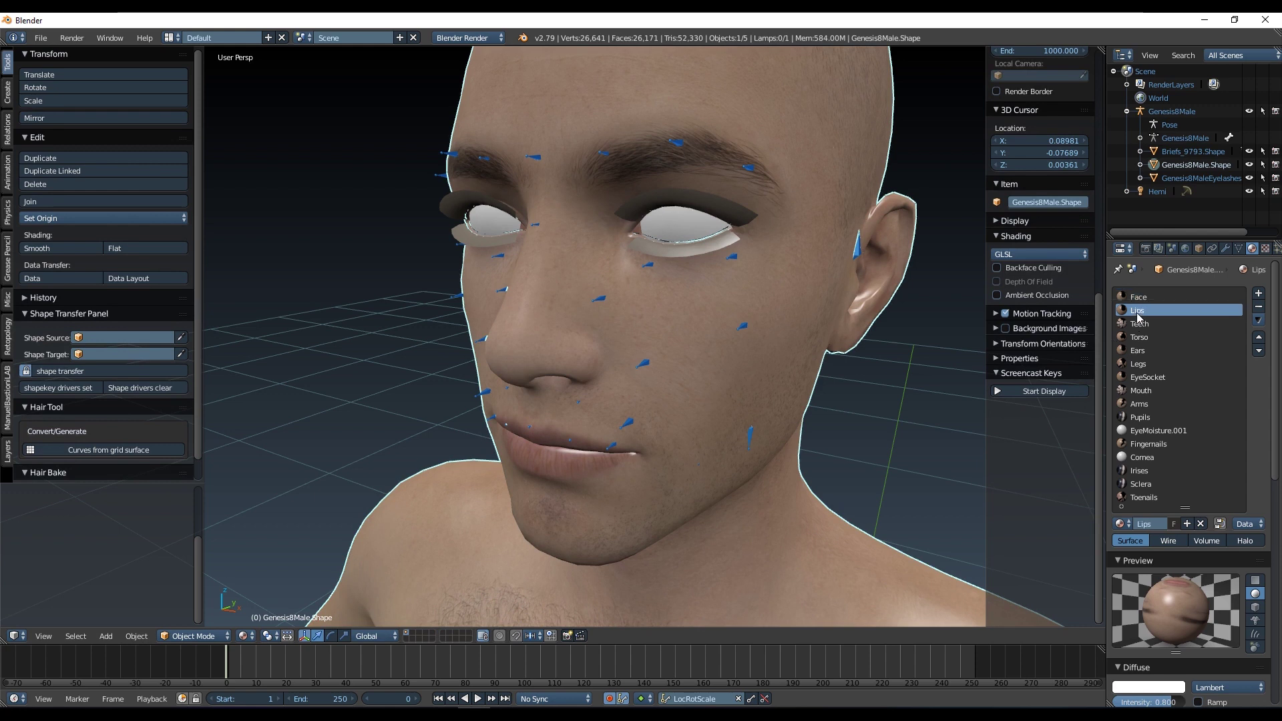
left_click(1258, 308)
left_click(1138, 337)
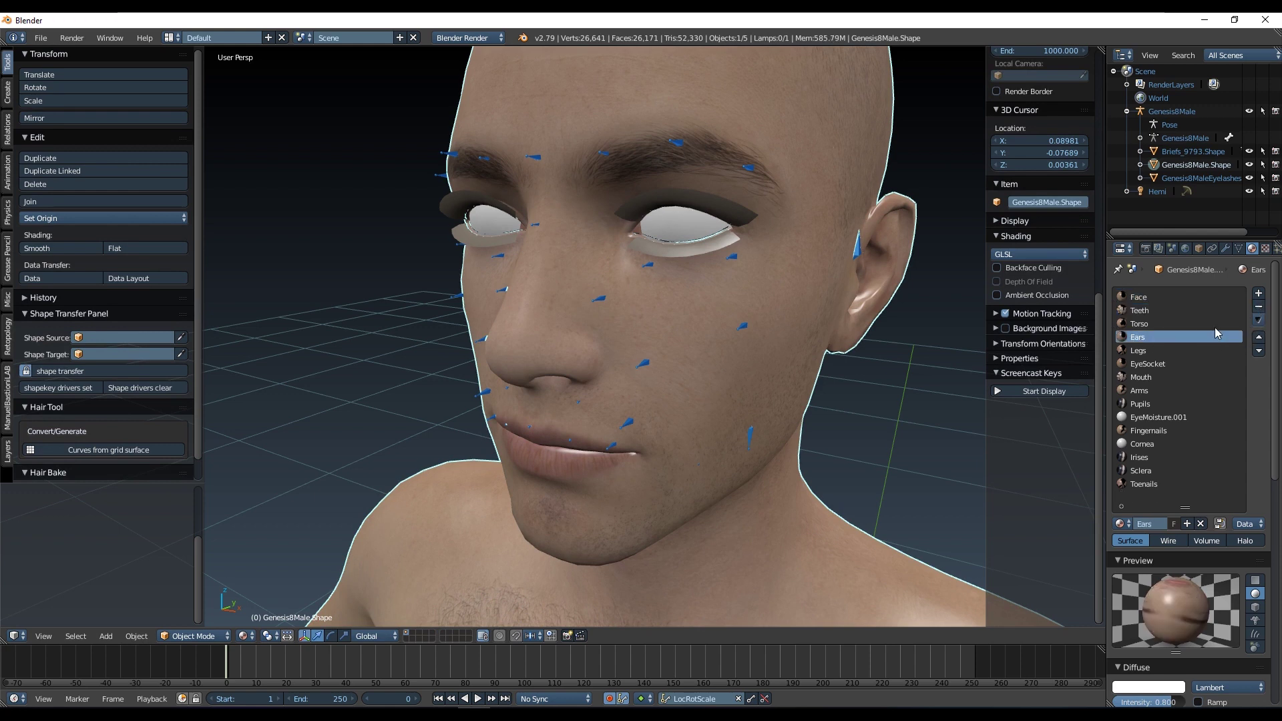
left_click(1259, 308)
left_click(1149, 351)
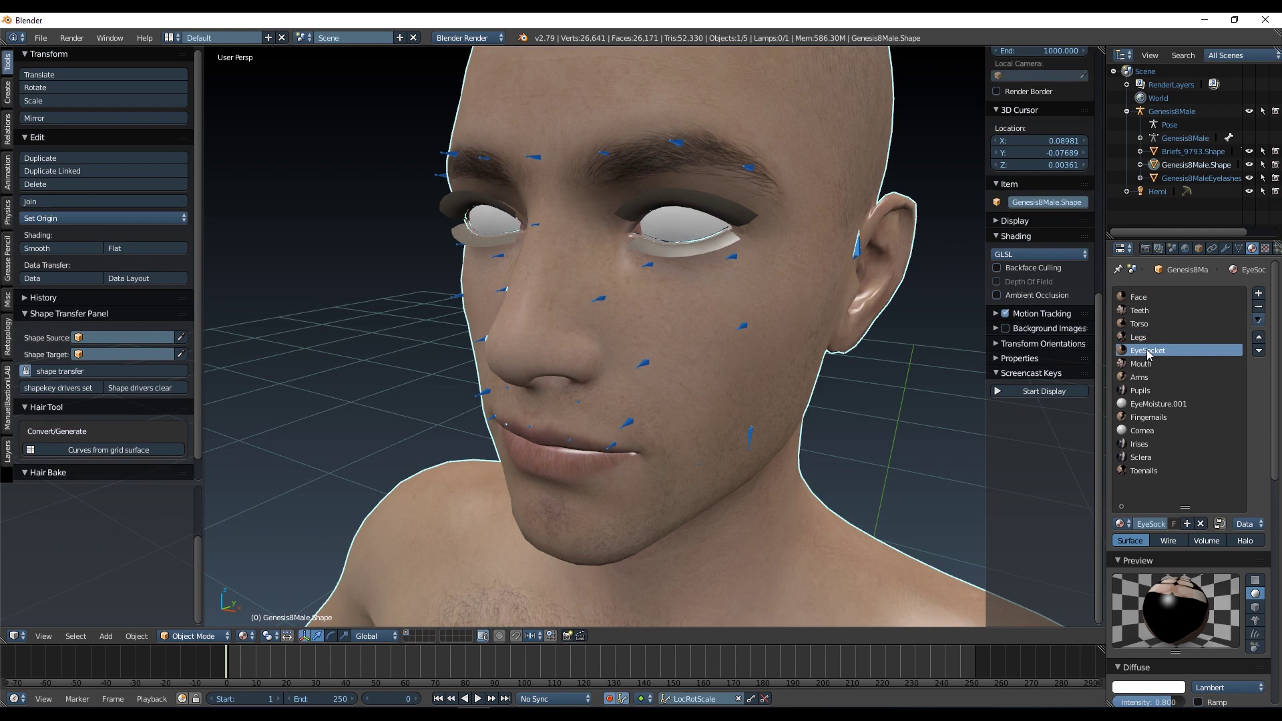
left_click(1259, 309)
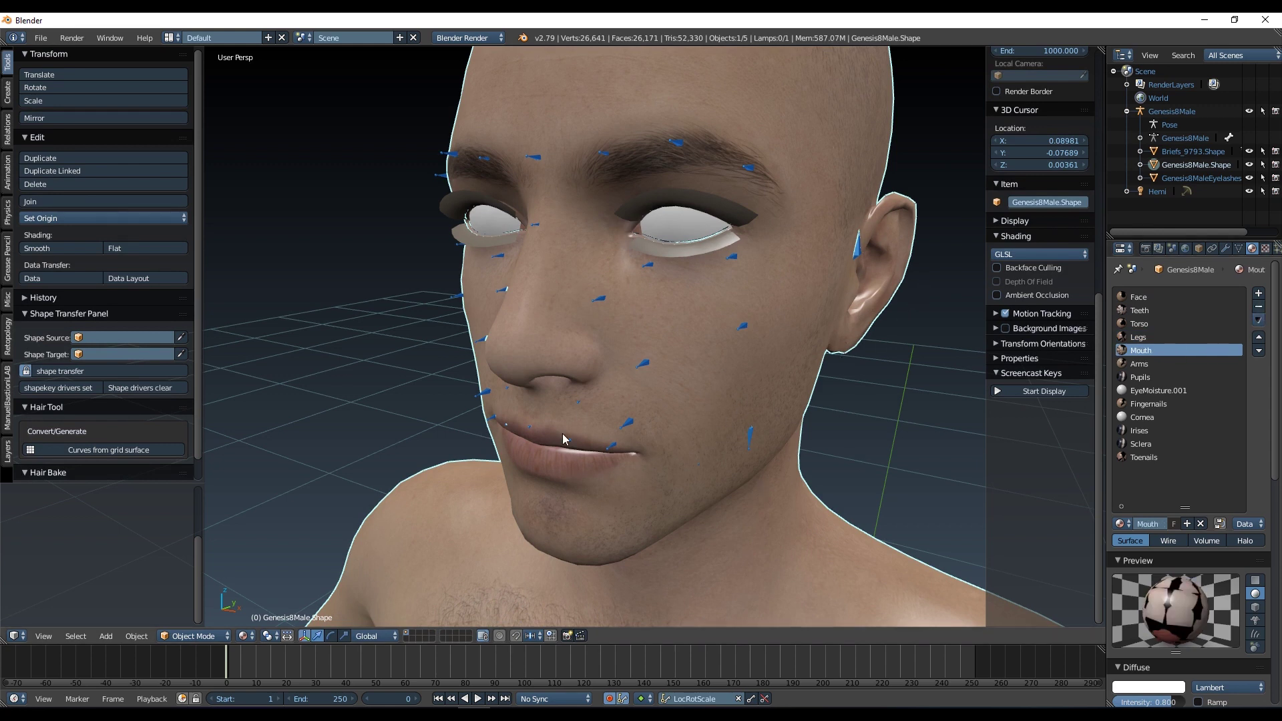
left_click(1140, 299)
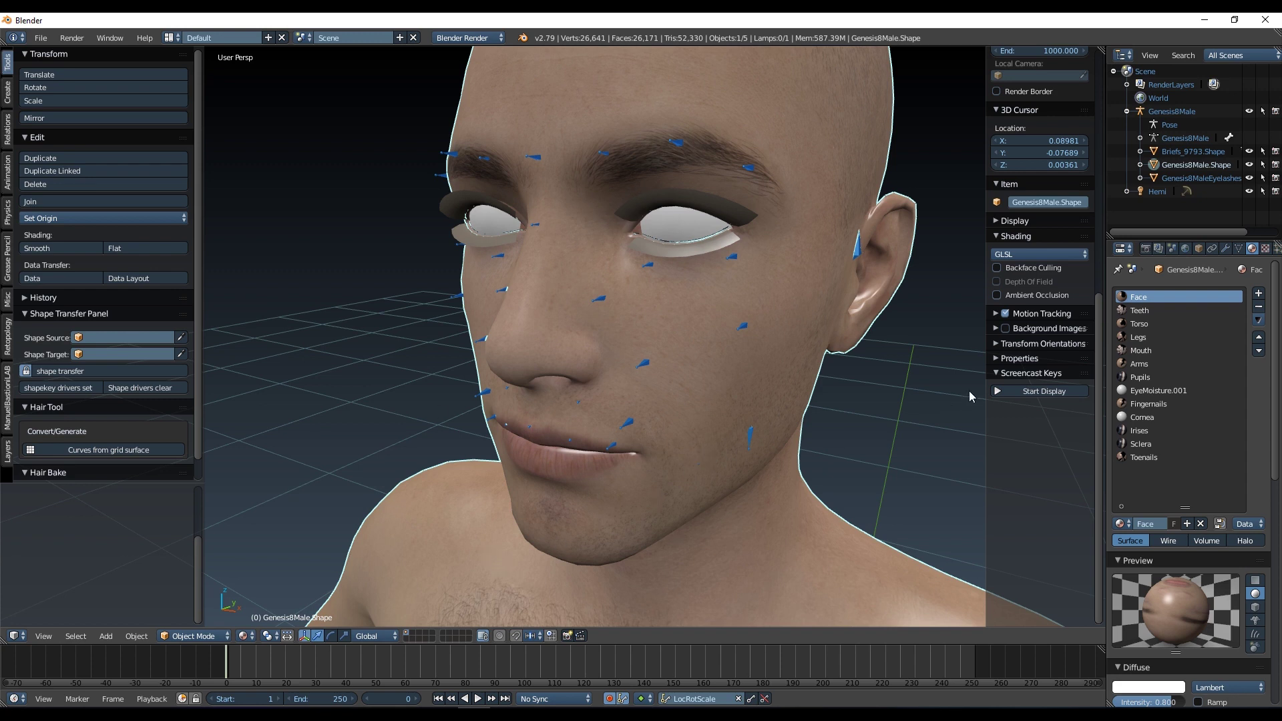
In Edit Mode, hide the Face material's geometry and clear the selection.
key("Tab")
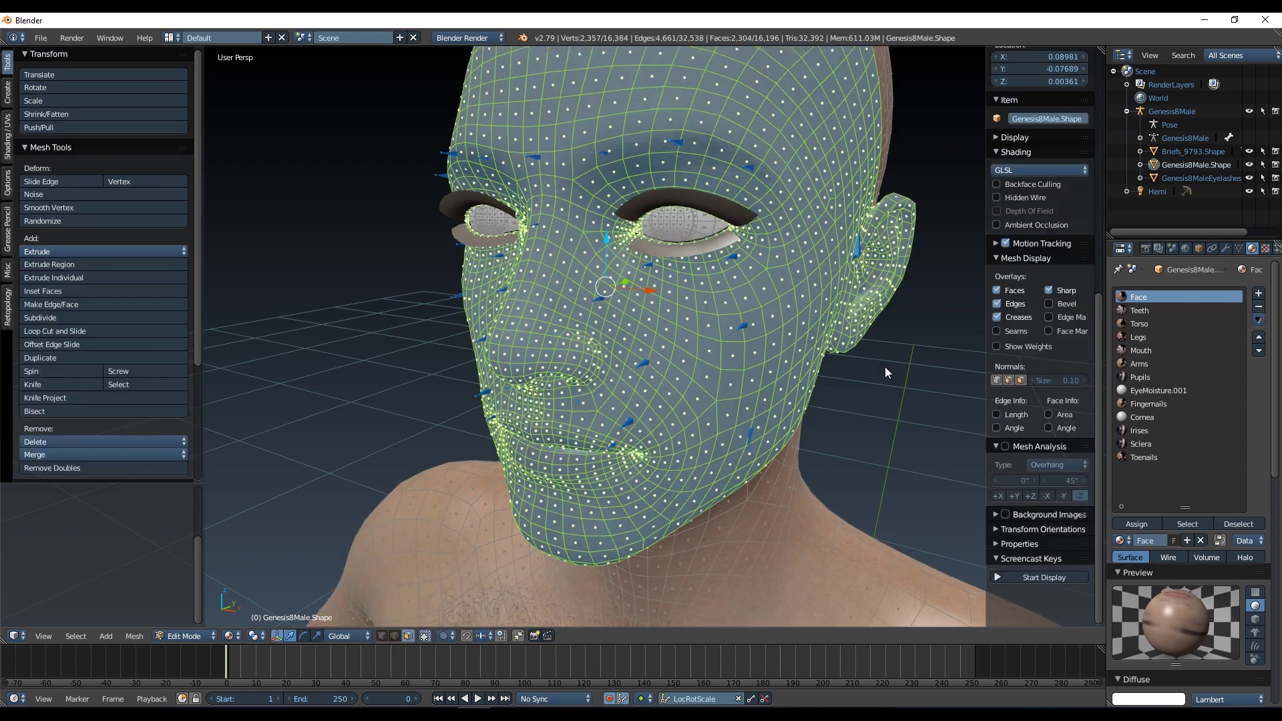
key("a")
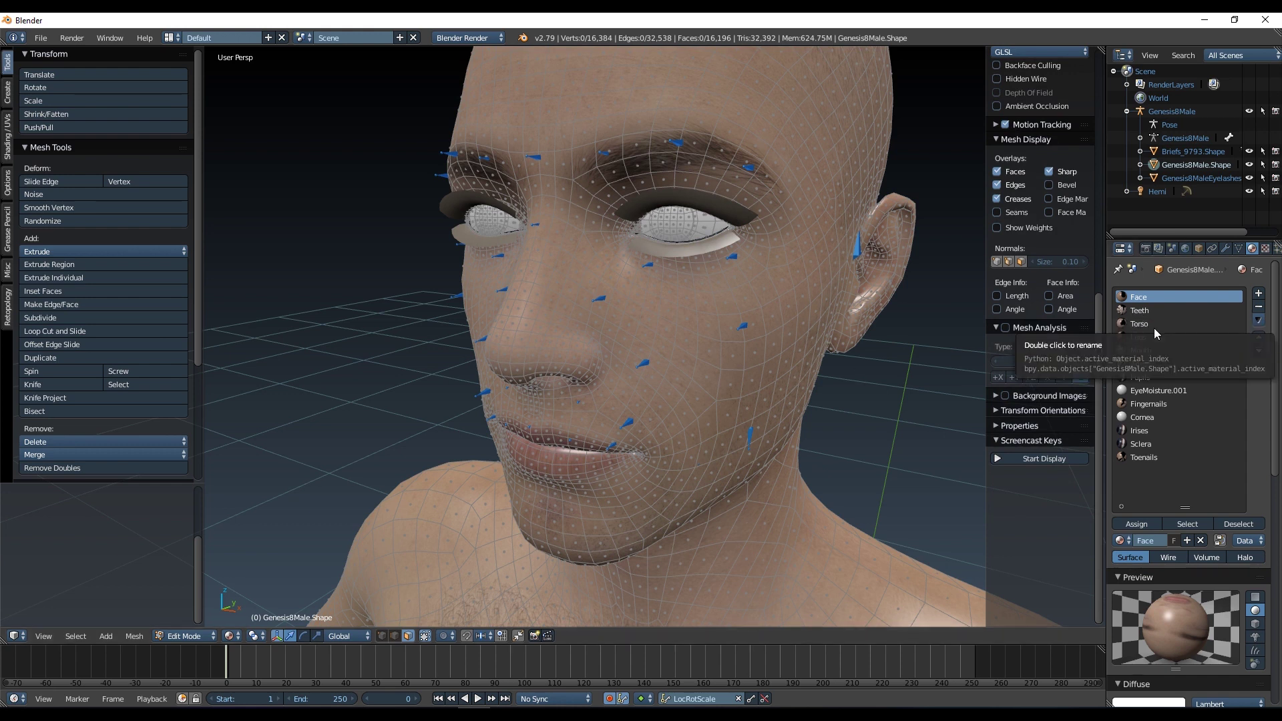
left_click(1187, 524)
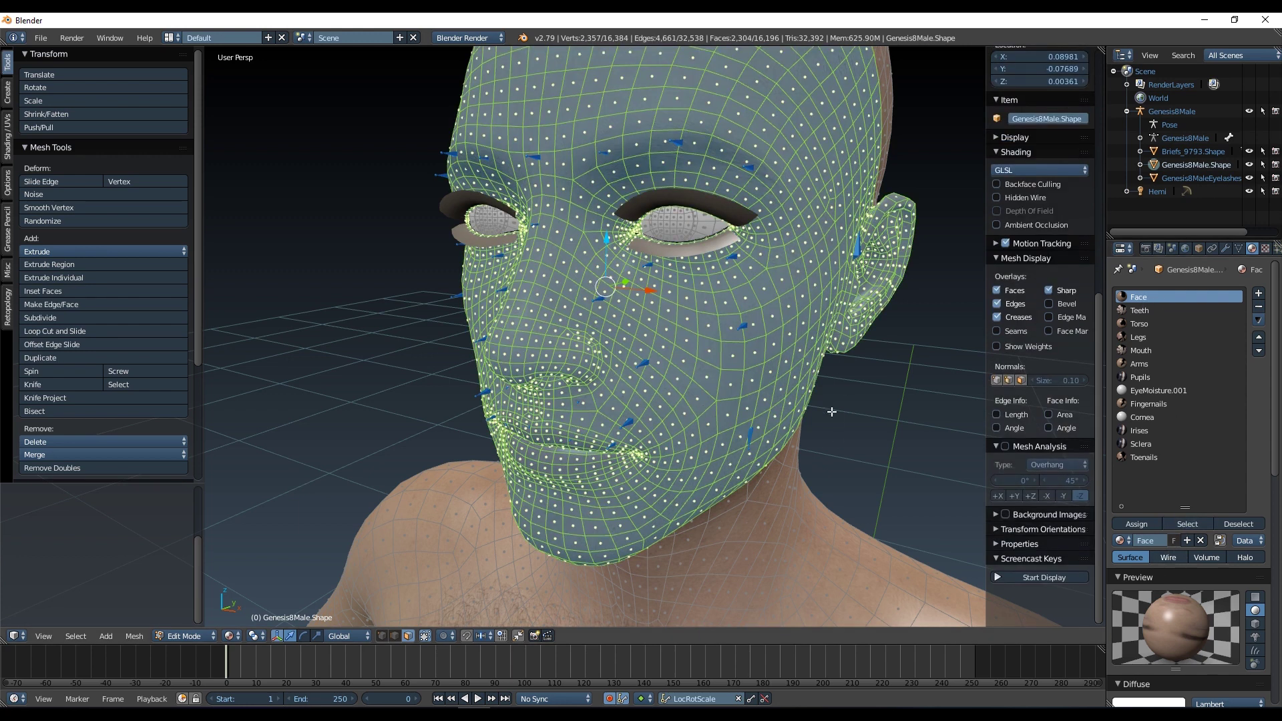
key("h")
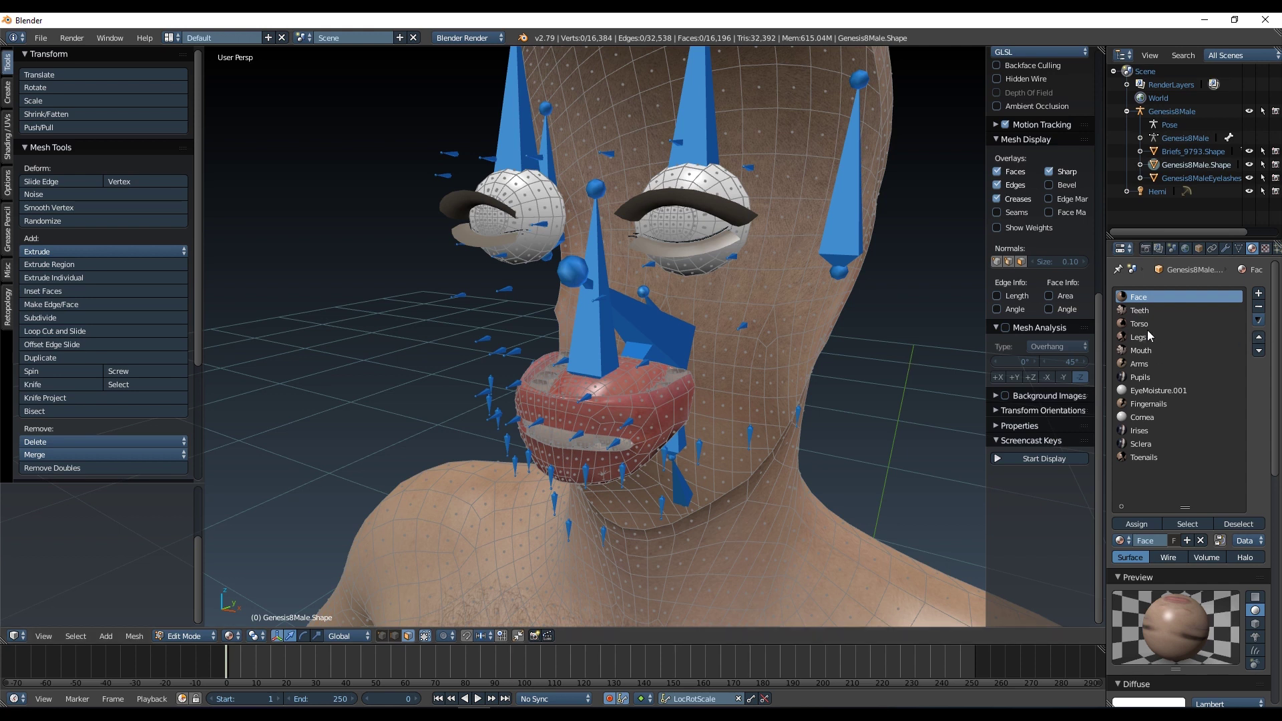
key("a")
key("a")
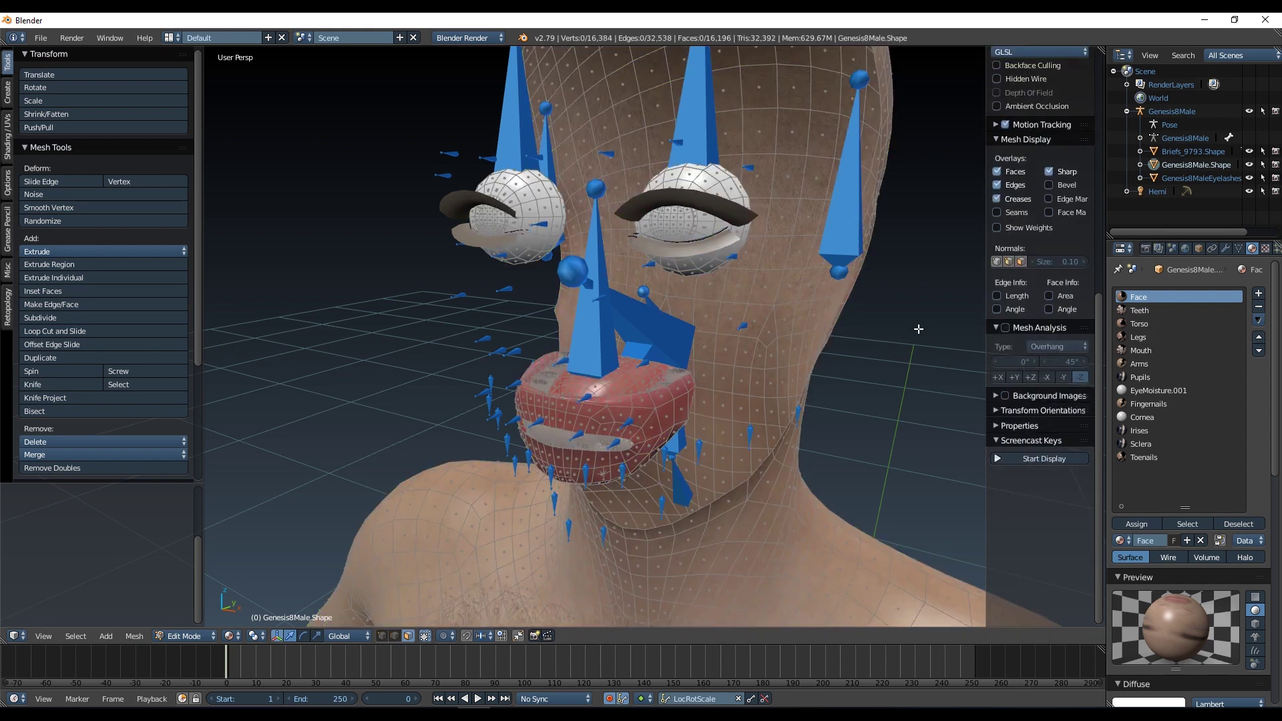
Select the Mouth and Teeth faces and assign them both the Mouth material.
left_click(1144, 350)
left_click(1187, 524)
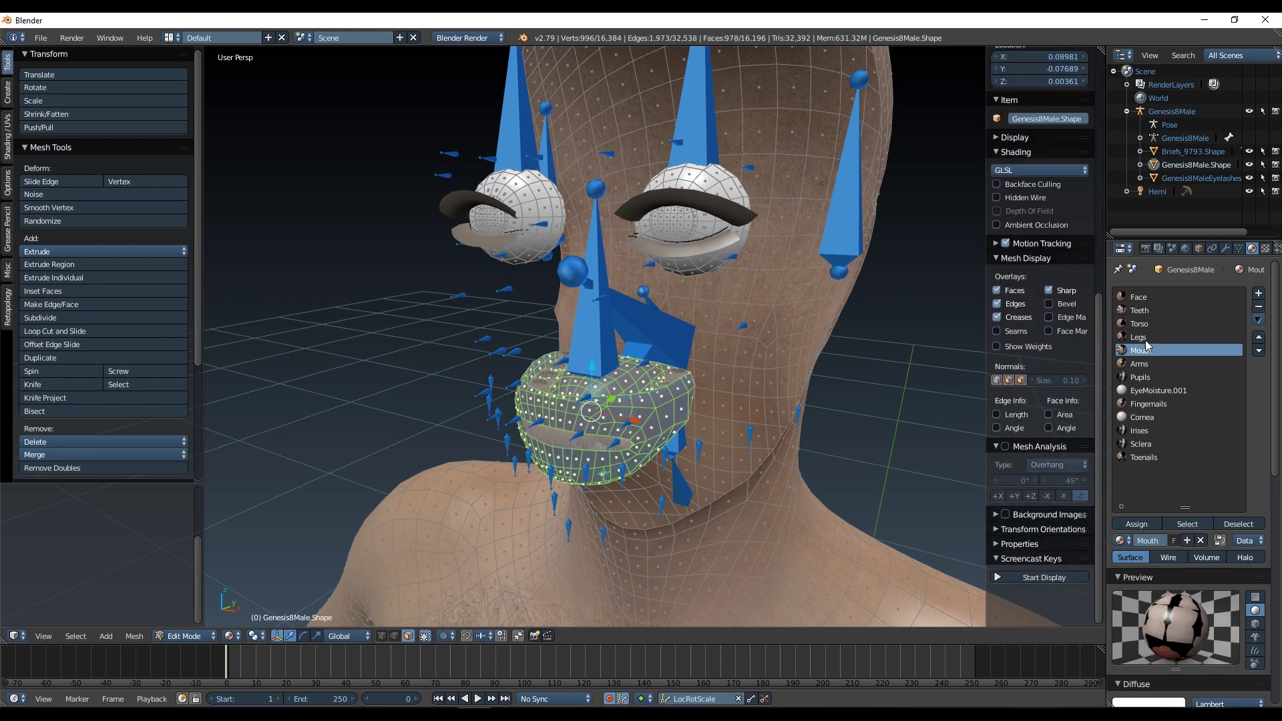
left_click(1140, 313)
left_click(1187, 524)
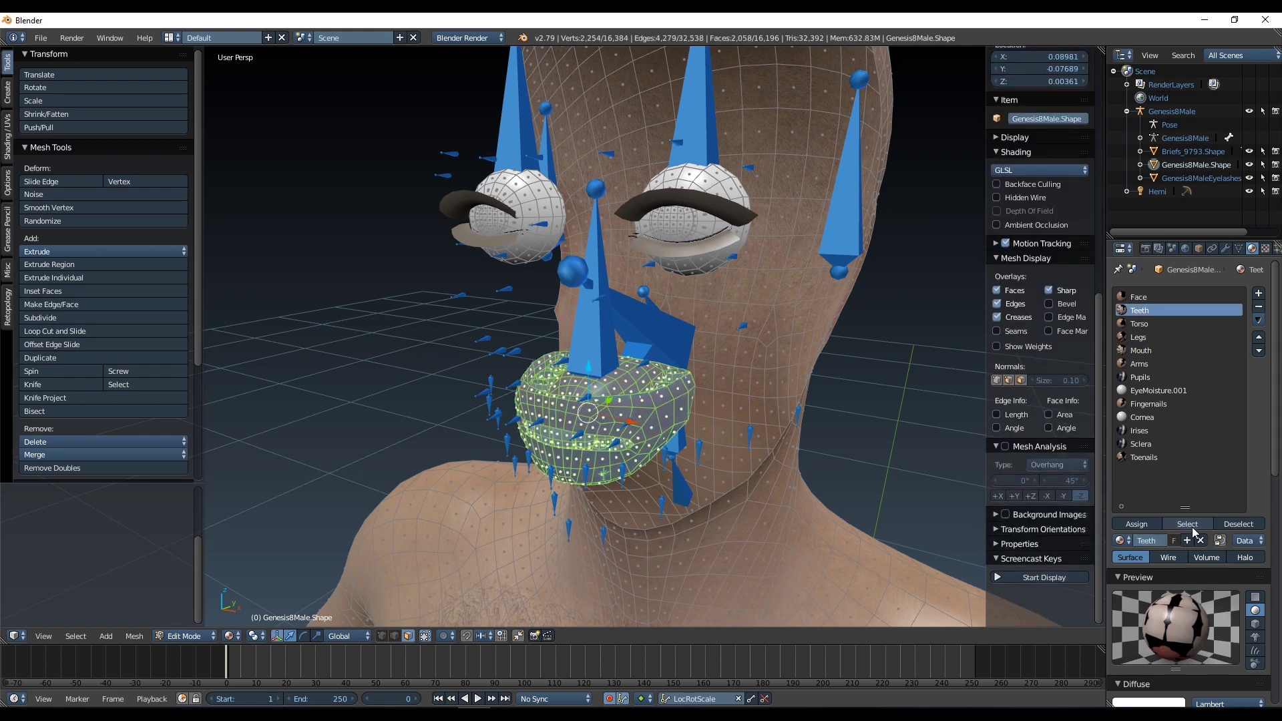
left_click(1142, 353)
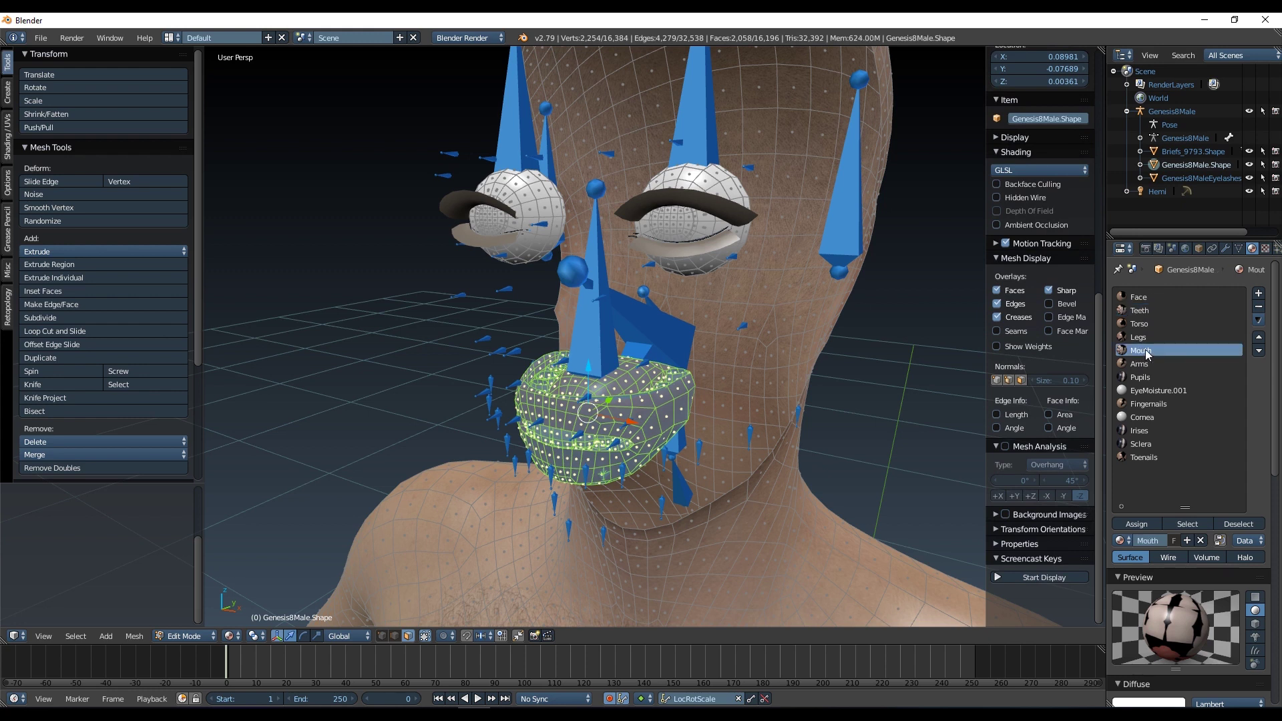
left_click(1136, 525)
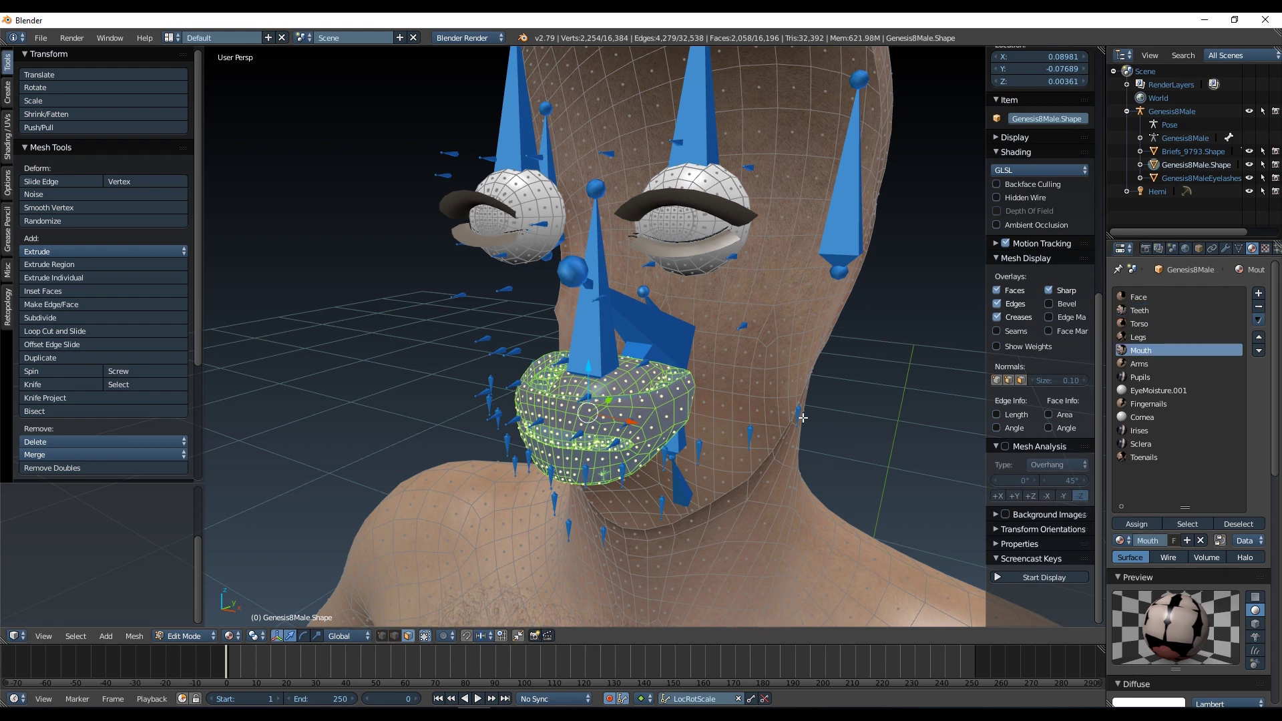
Back in Object Mode, delete the now unused Teeth material slot.
key("Tab")
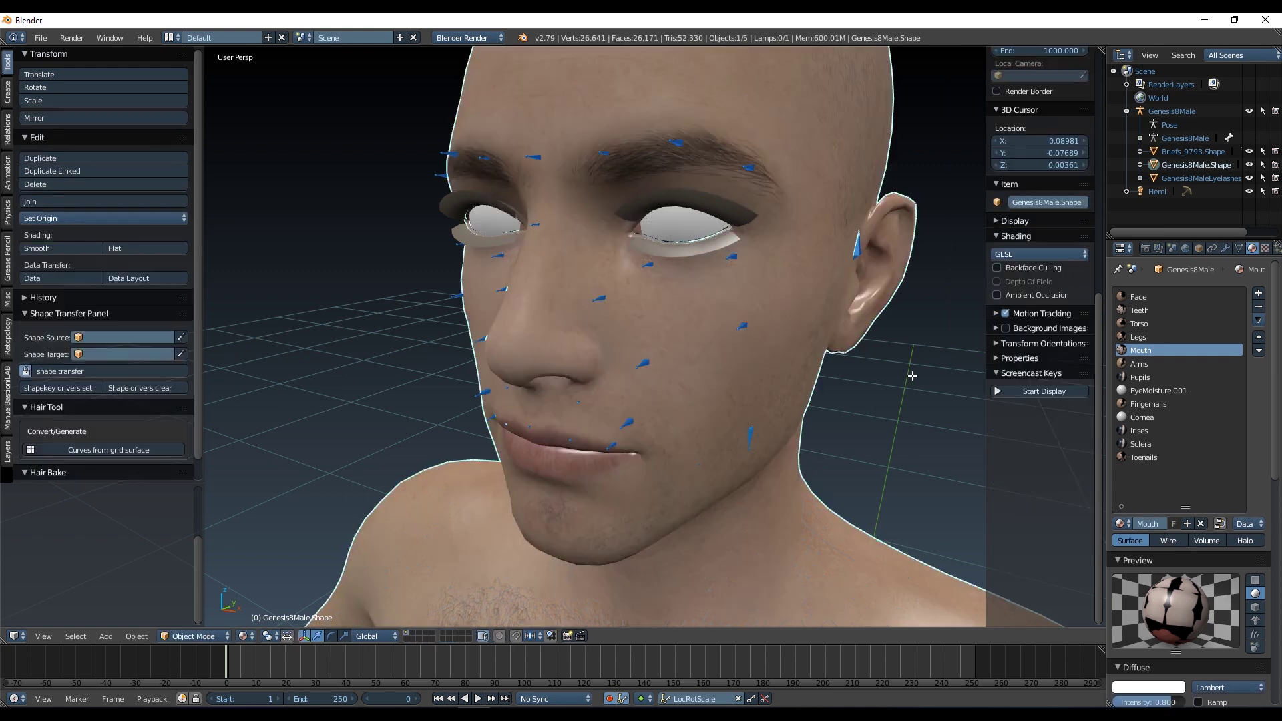
left_click(1147, 312)
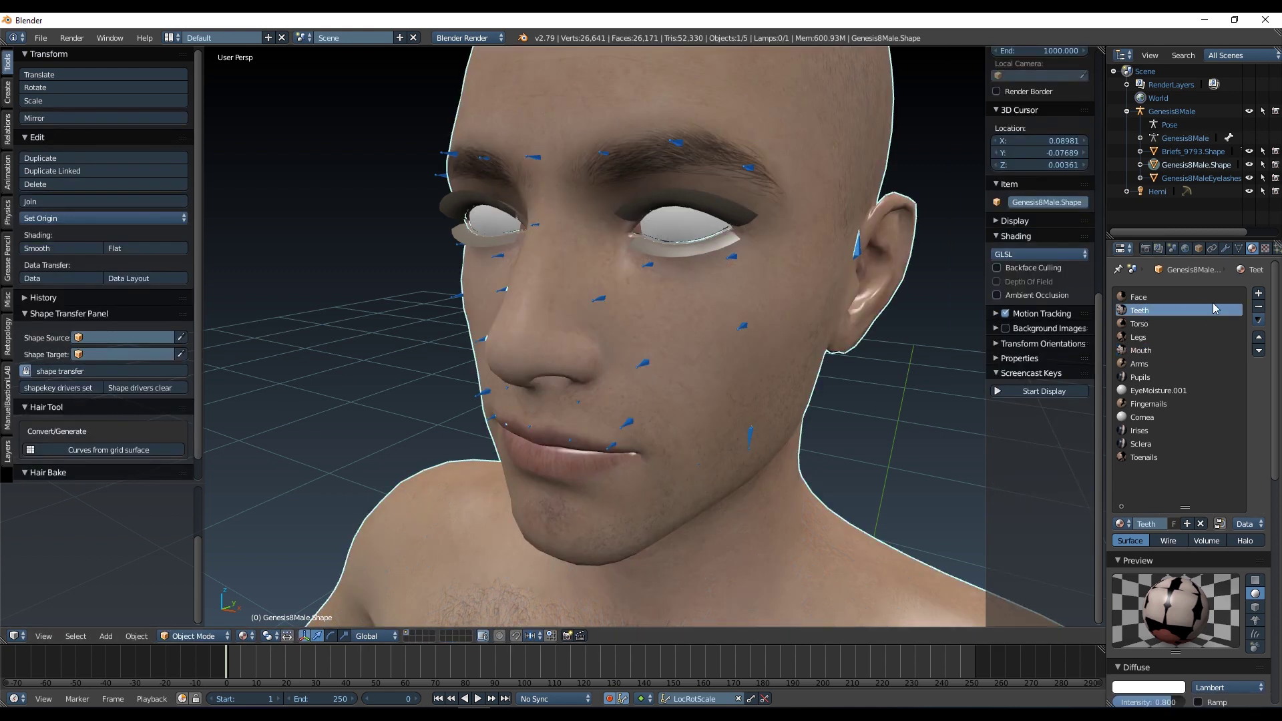
left_click(1258, 308)
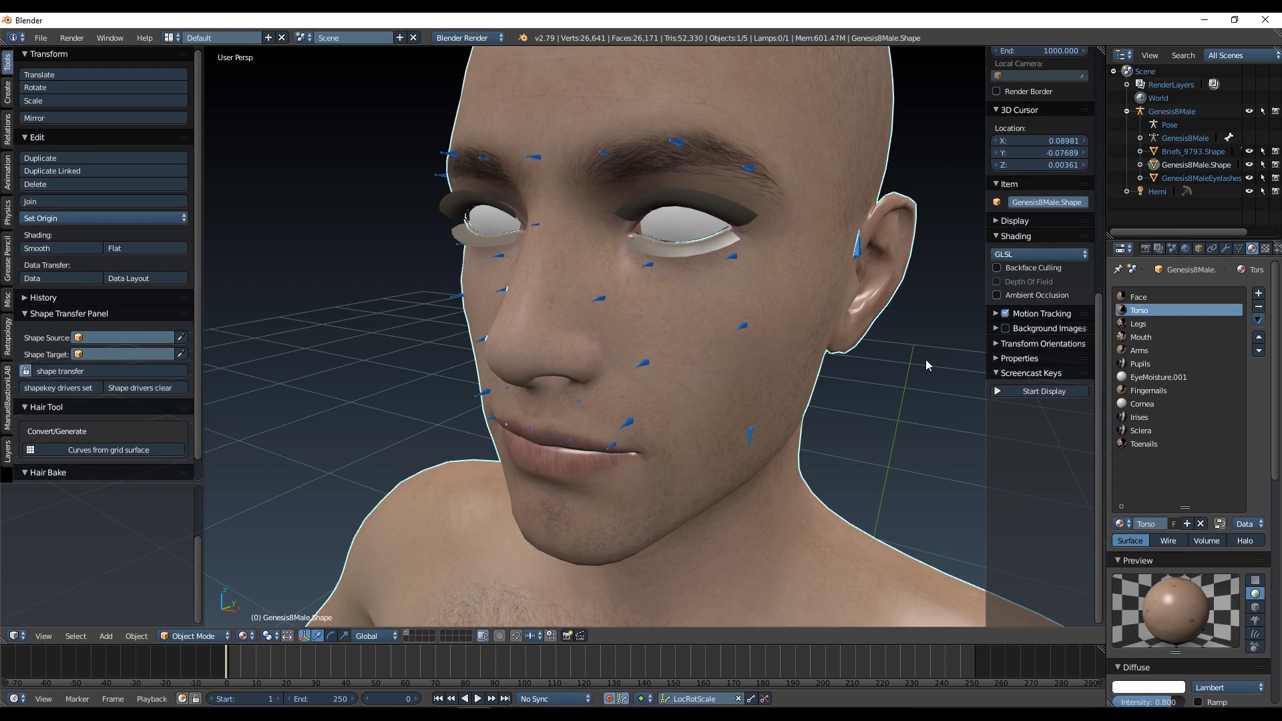
In Edit Mode, reveal the hidden face geometry, deselect it, and frame the neck and shoulder.
key("Tab")
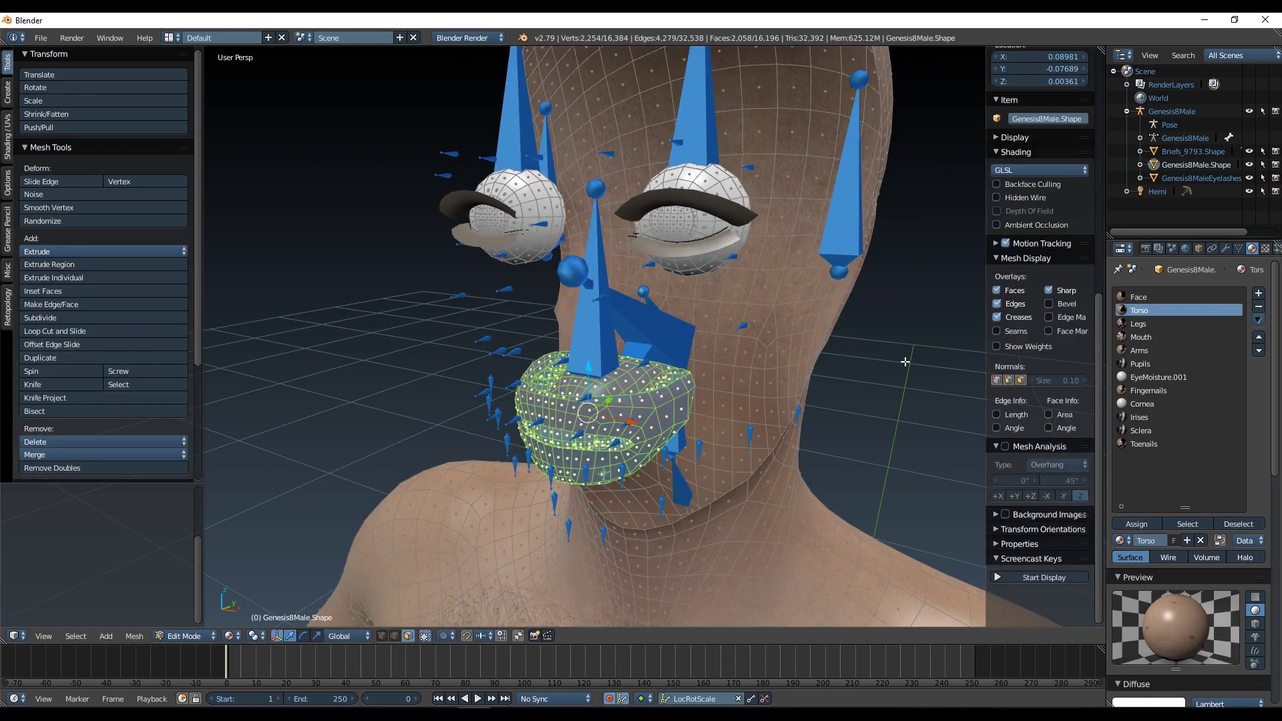
key("a")
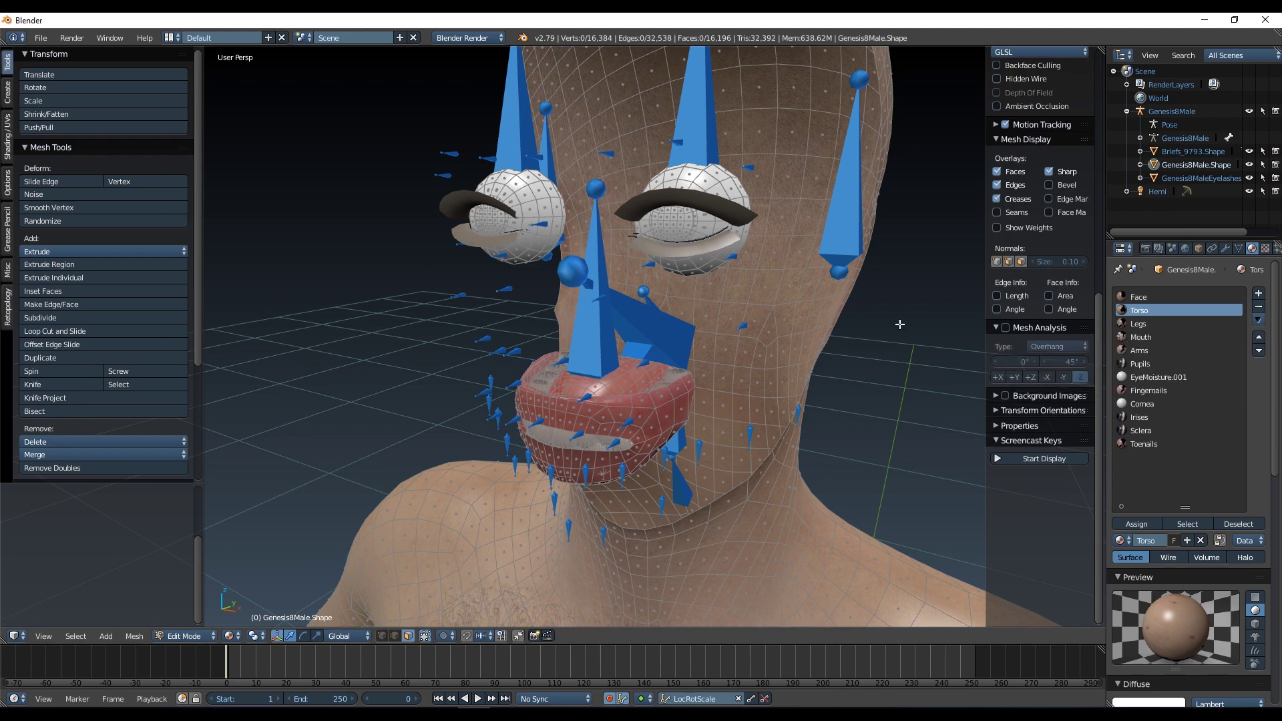
key("l")
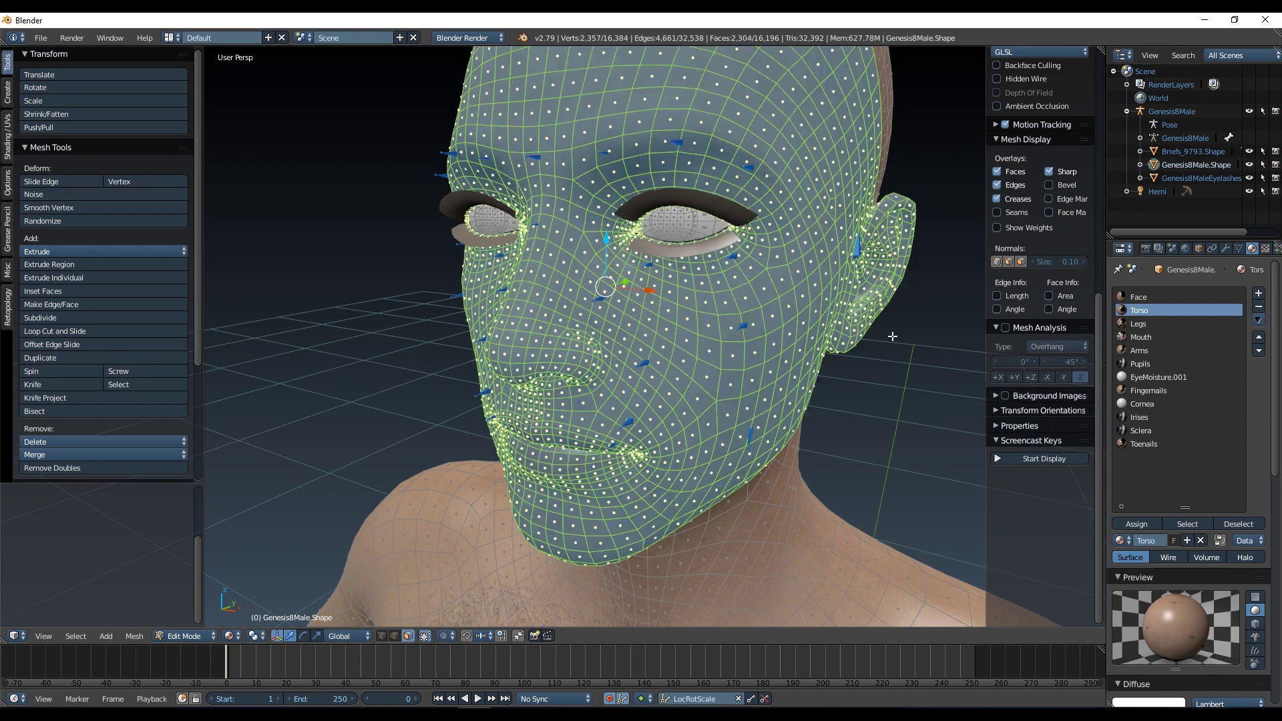
key("a")
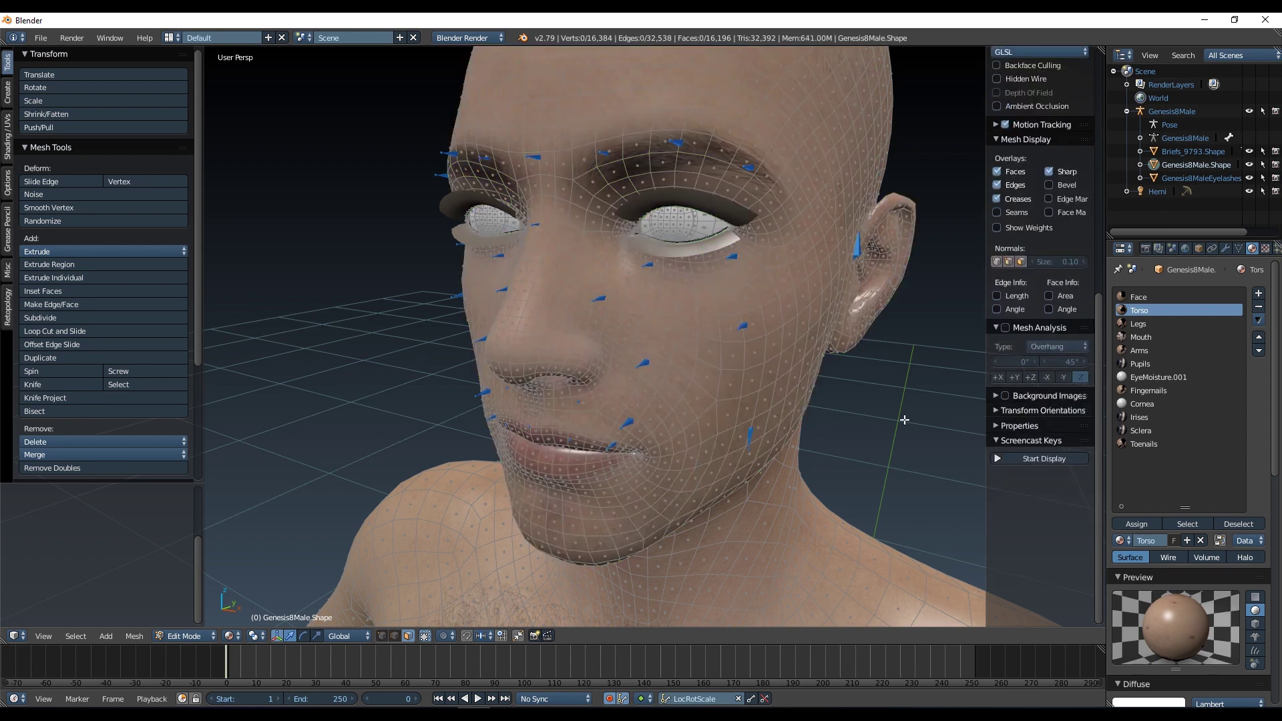
scroll(904, 420, "down", 3)
middle_click_drag(905, 419, 933, 443)
Orbit down to the feet and select the faces using the Toenails material.
scroll(889, 359, "up", 4)
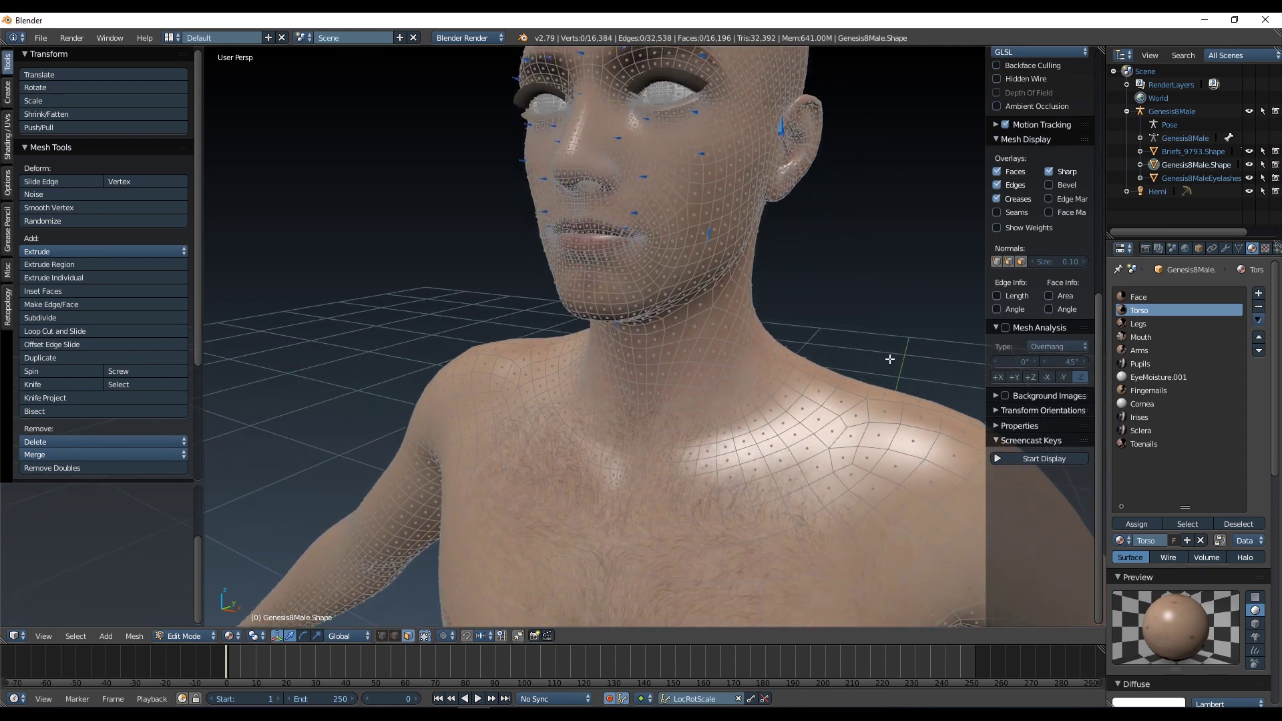
scroll(890, 359, "down", 4)
scroll(831, 596, "up", 3)
middle_click_drag(873, 470, 818, 267, "shift")
scroll(832, 596, "down", 1)
scroll(826, 348, "up", 2)
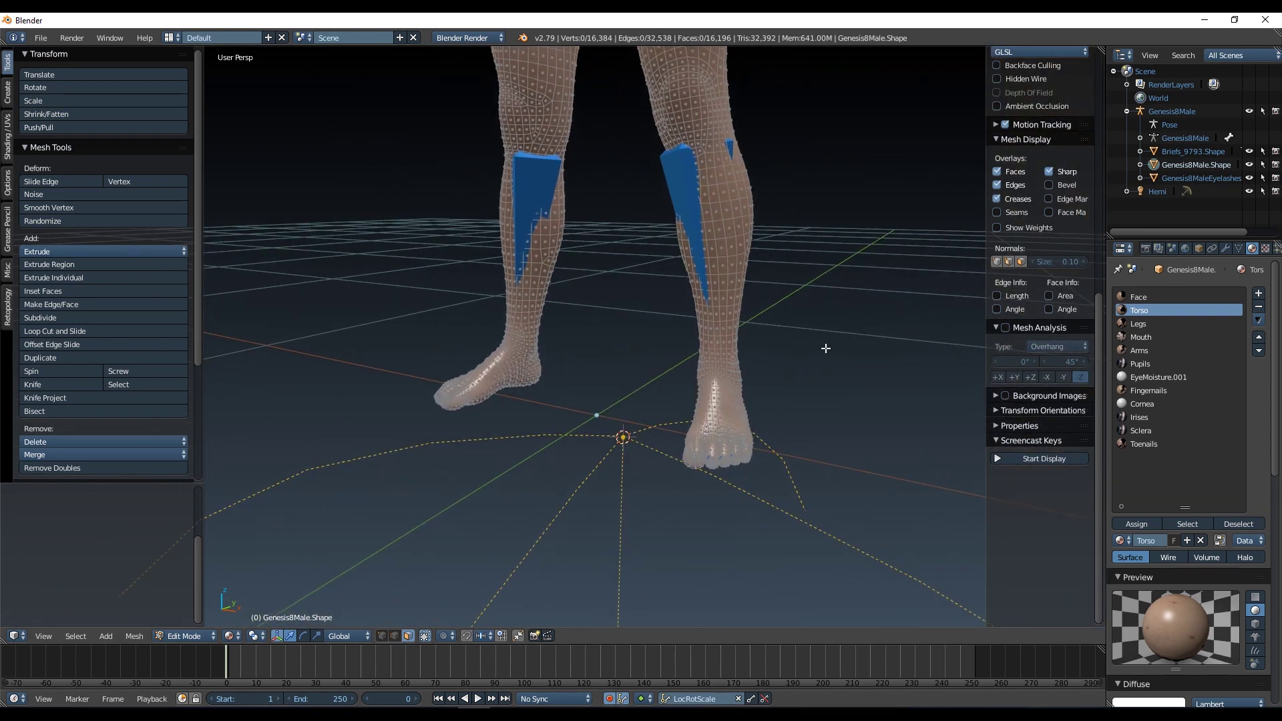
middle_click_drag(826, 348, 873, 410)
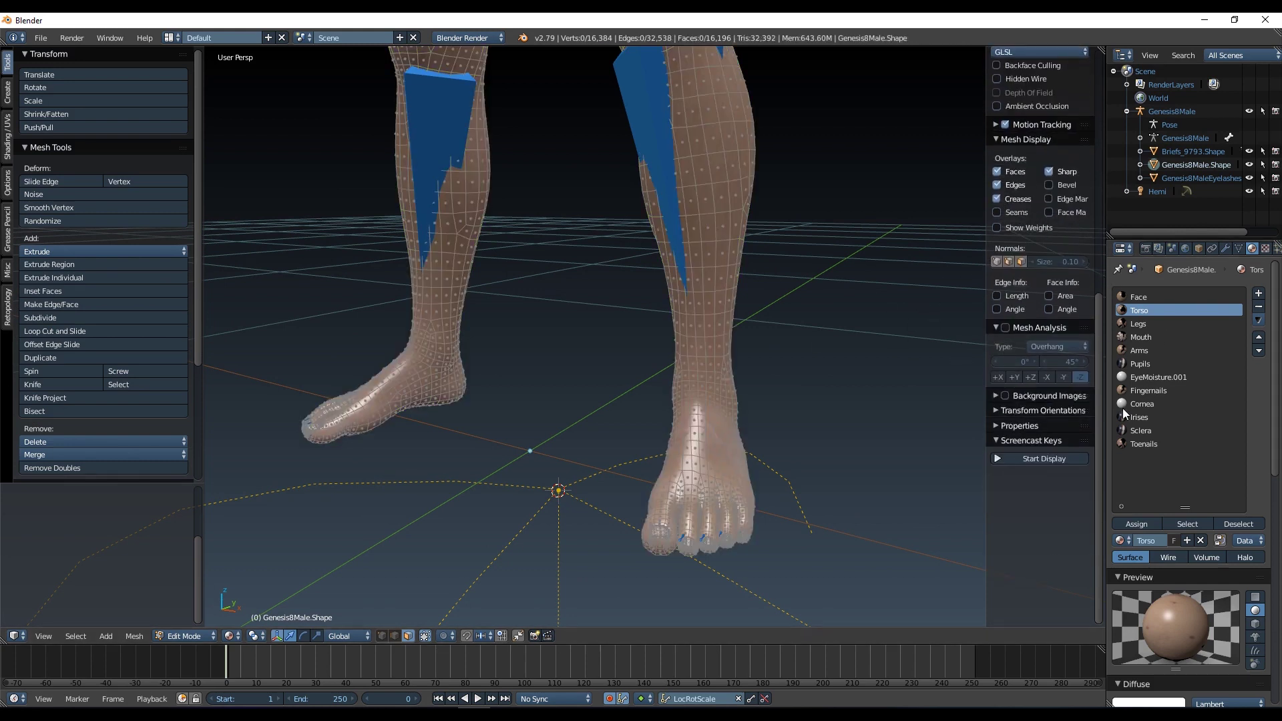
left_click(1142, 445)
left_click(1186, 524)
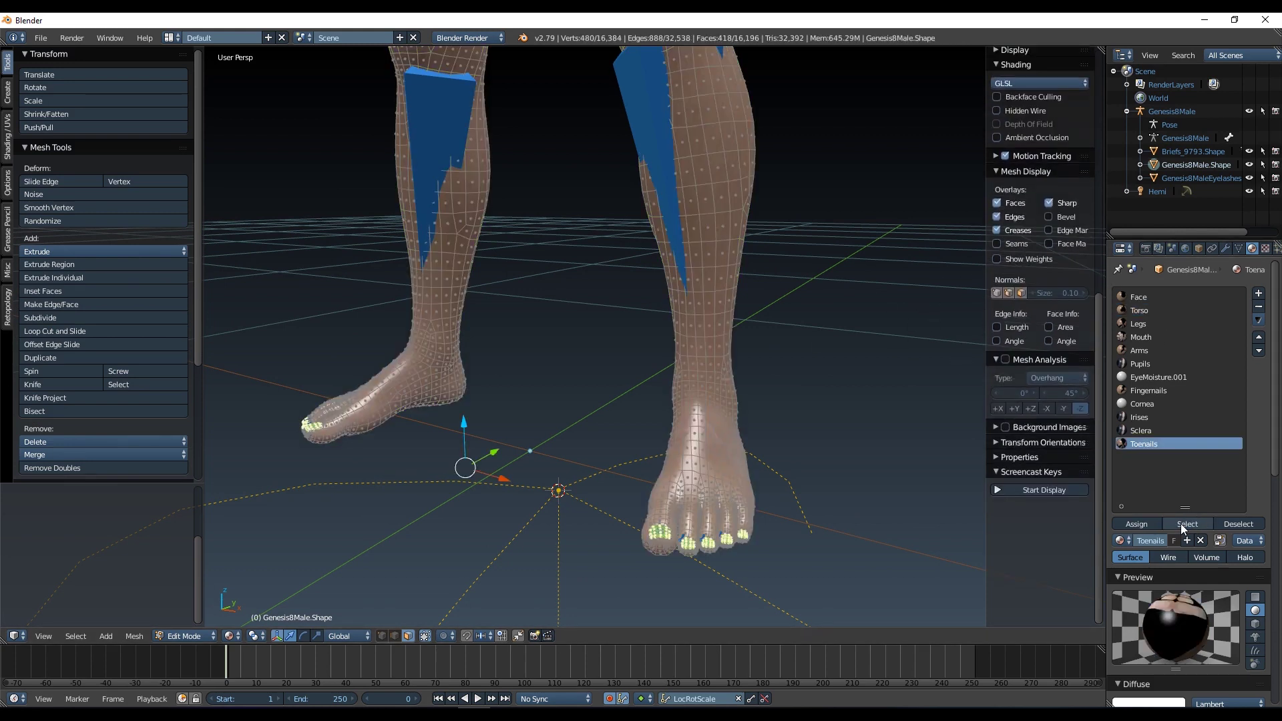
Add the Legs faces and assign toenails and legs the Legs material.
left_click(1139, 324)
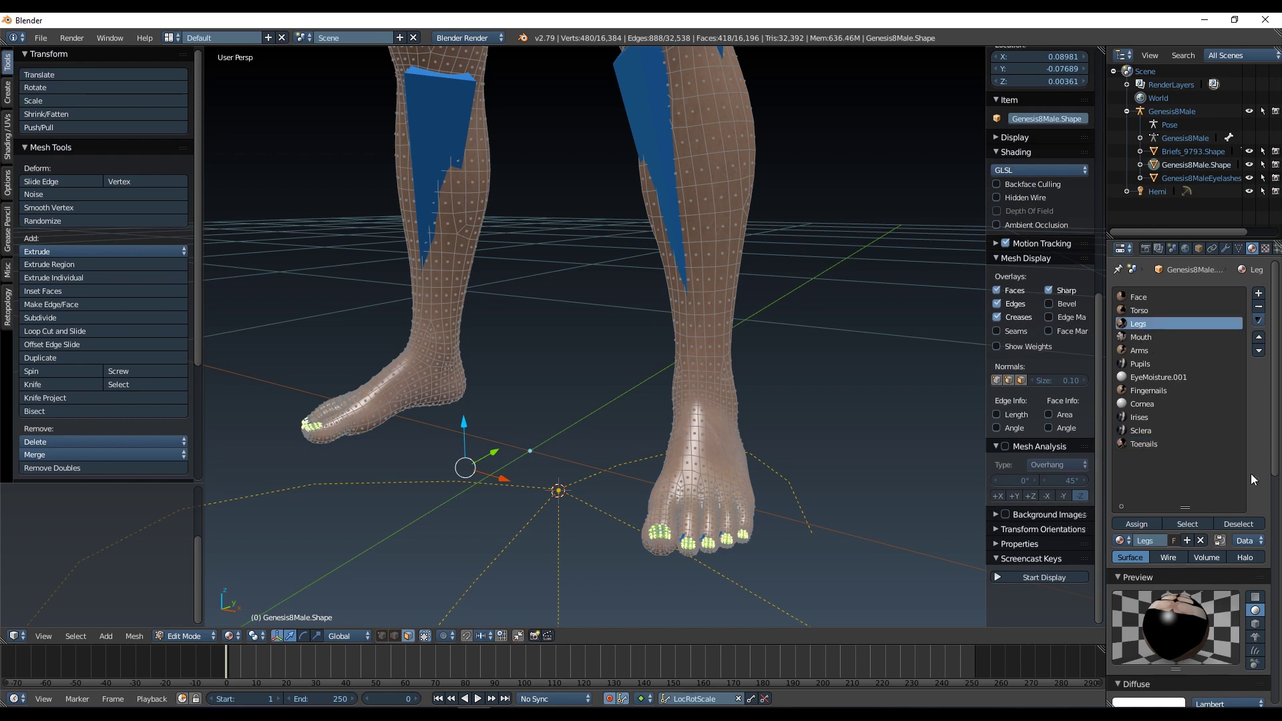
left_click(1187, 524)
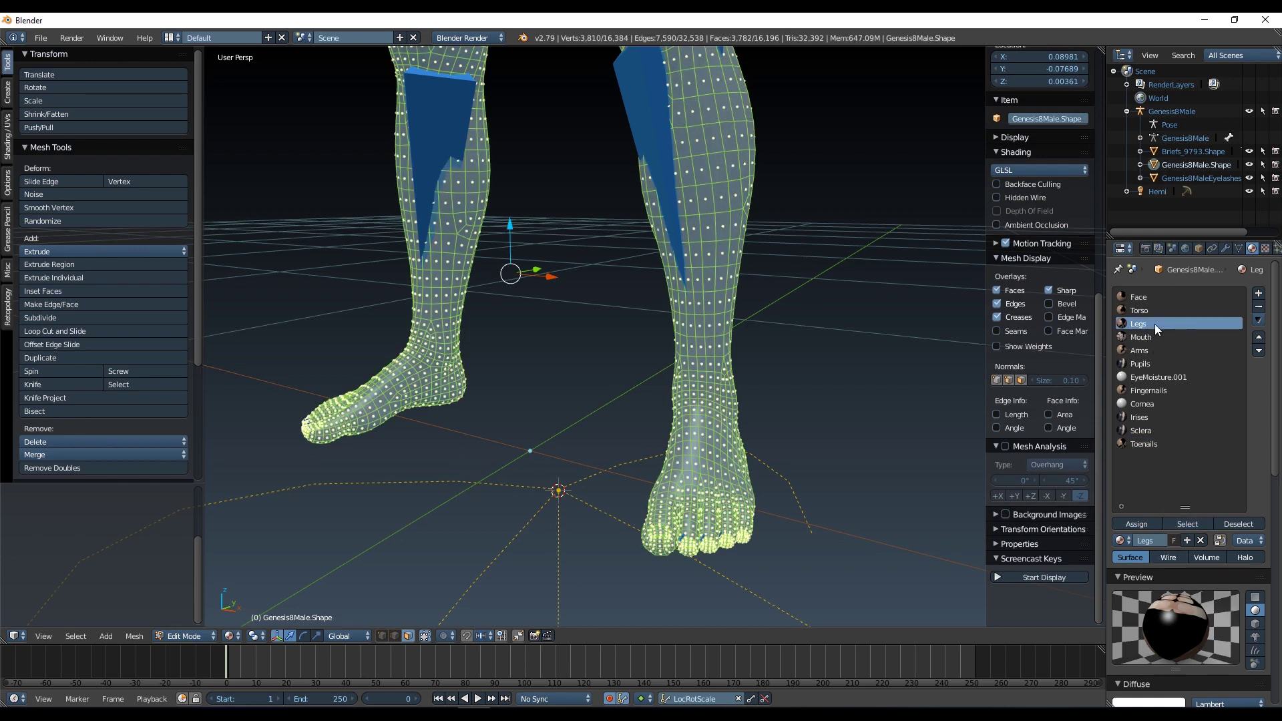
left_click(1134, 525)
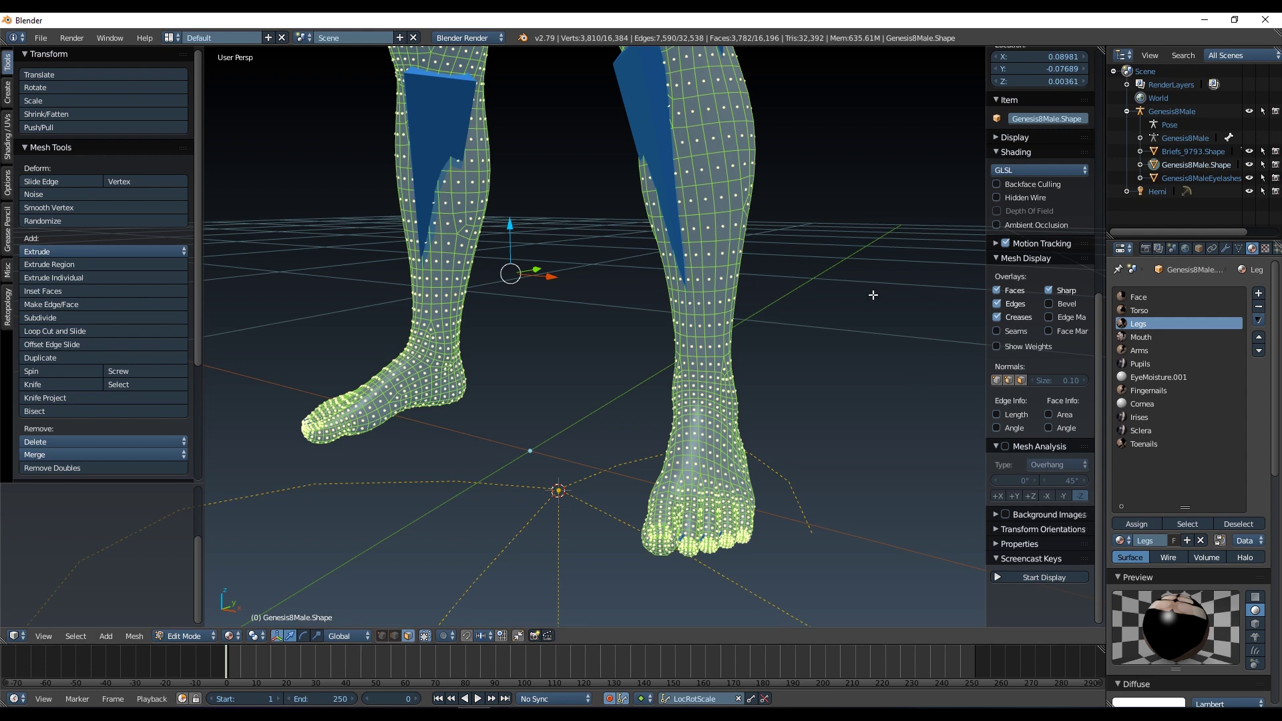
In Object Mode, delete the unused Toenails slot and bring the torso back into view.
key("Tab")
left_click(1135, 444)
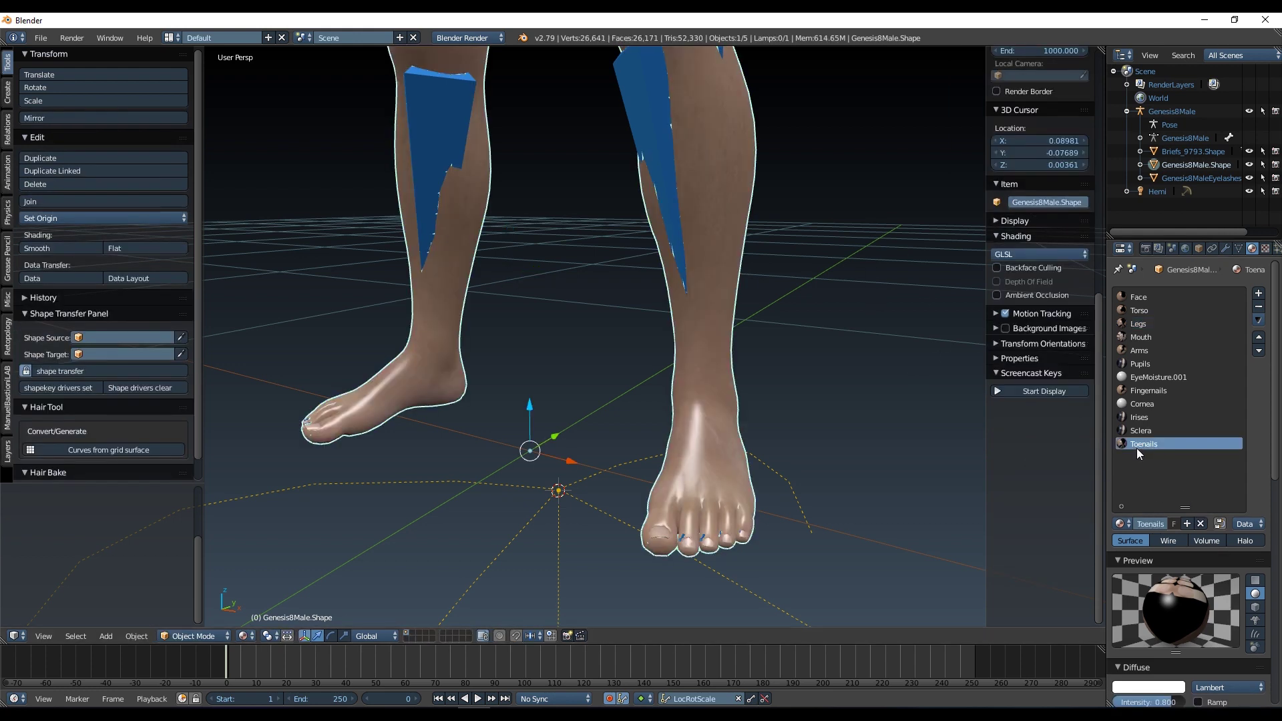
left_click(1258, 307)
scroll(888, 291, "up", 1, "shift")
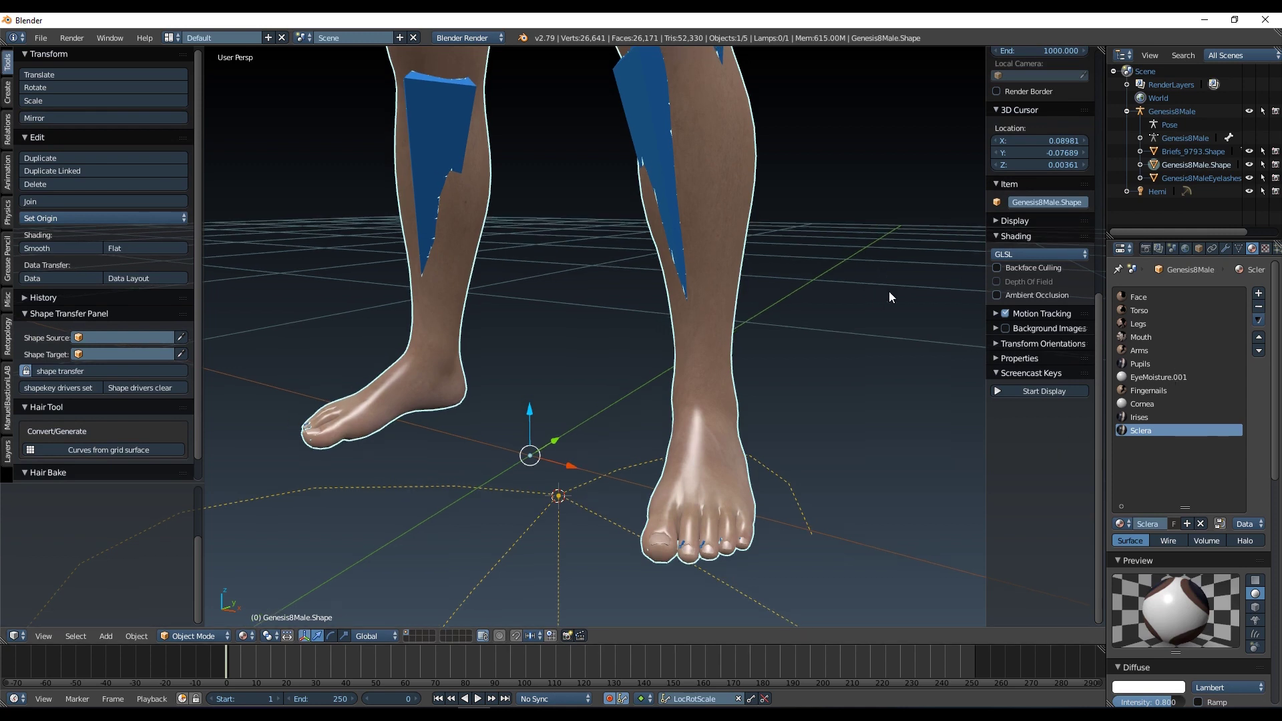
middle_click_drag(888, 291, 703, 485, "shift")
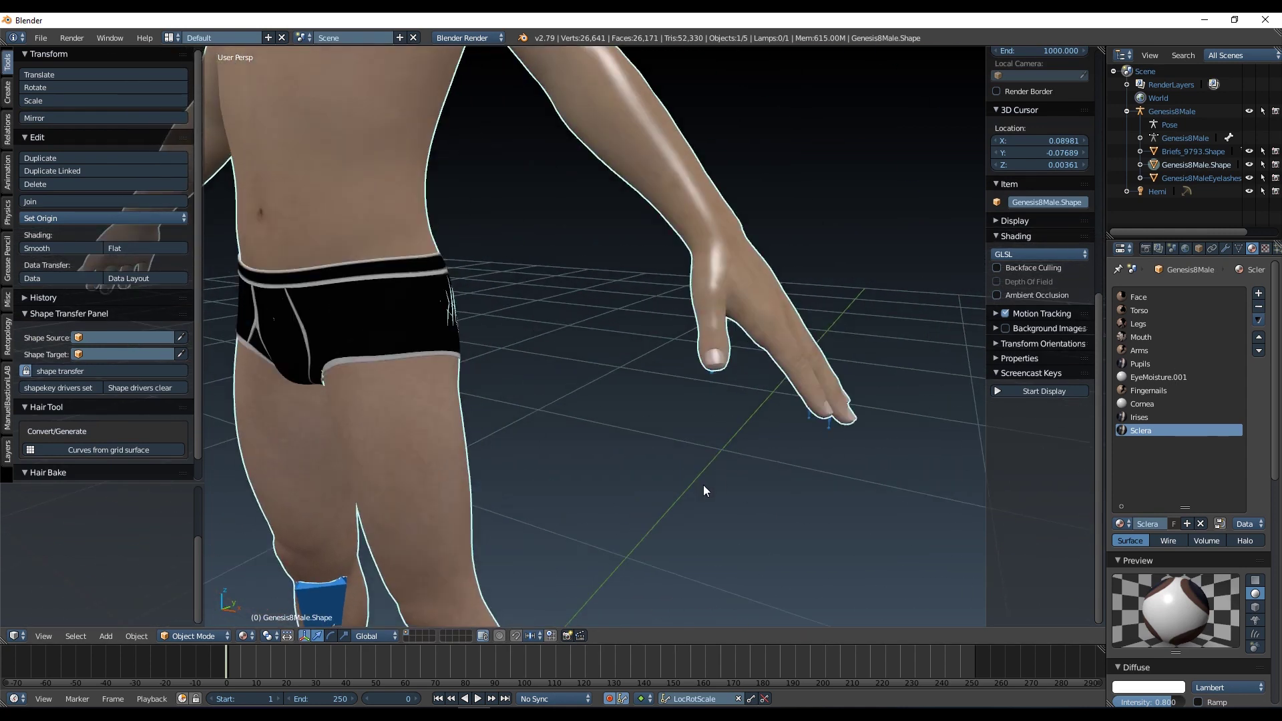
In Edit Mode, select the Fingernails and Arms faces and assign them the Arms material.
scroll(703, 485, "up", 2)
key("Tab")
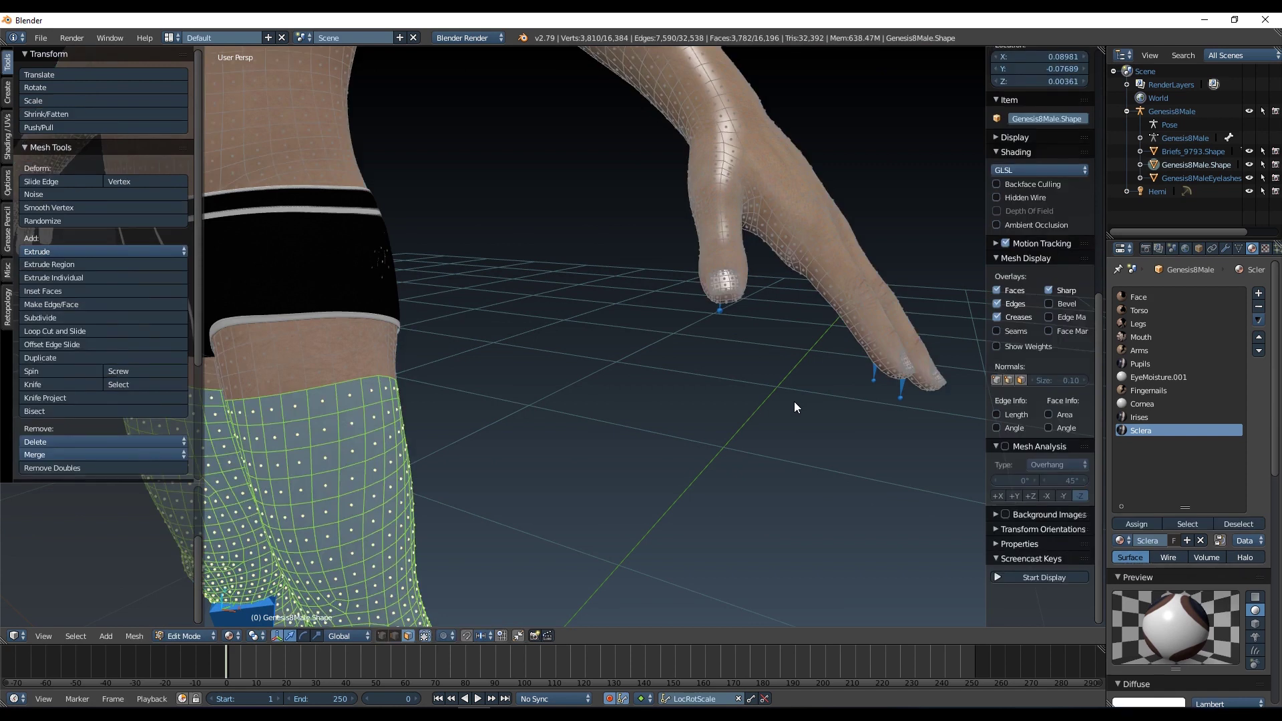
key("a")
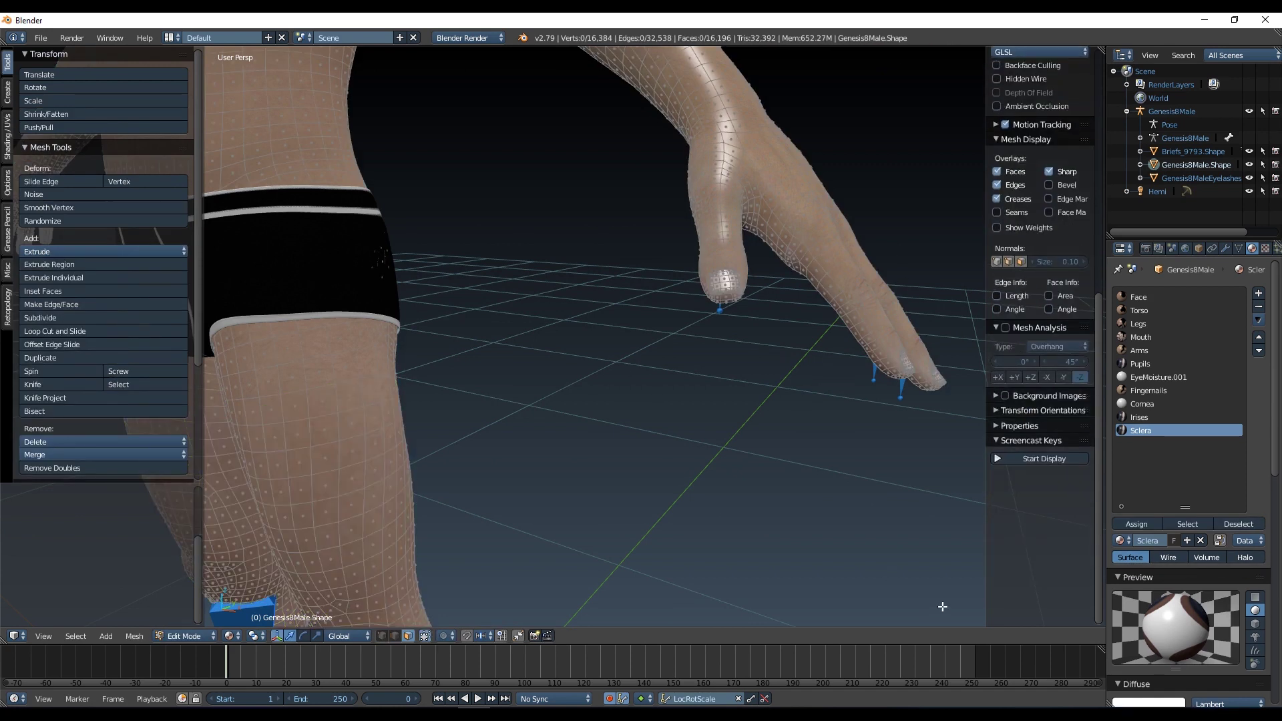
left_click(1149, 391)
left_click(1186, 524)
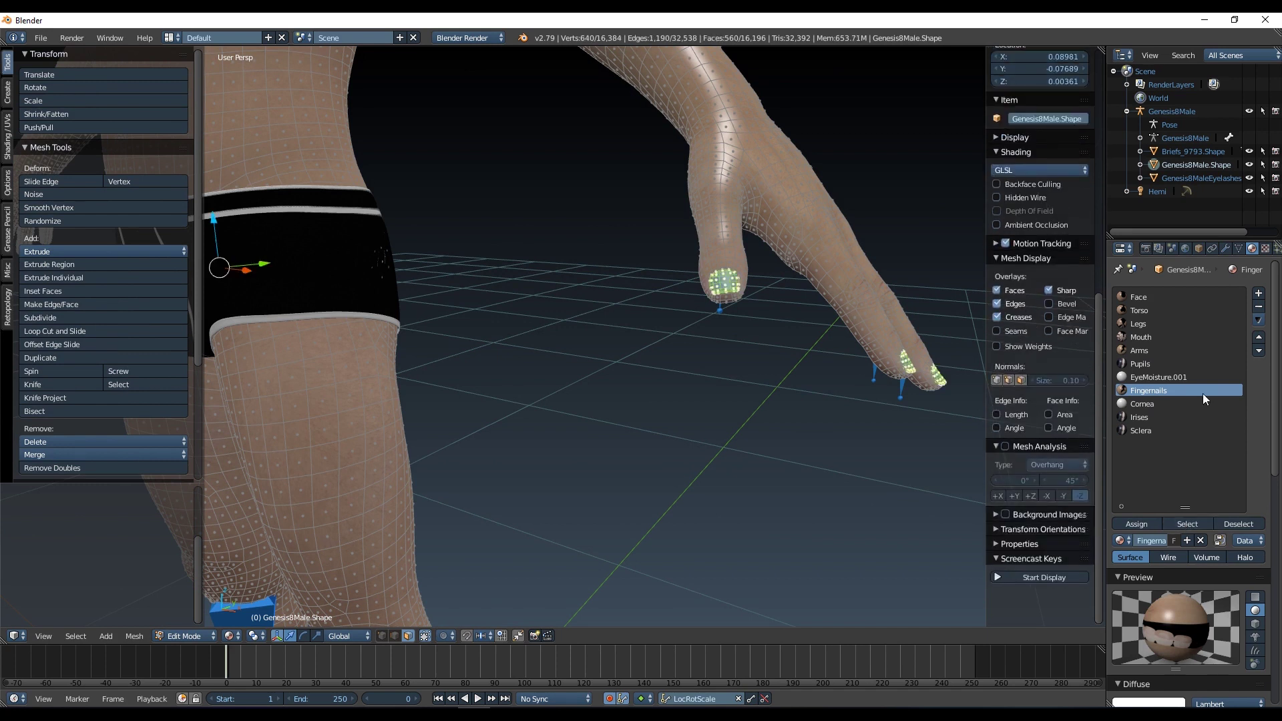
left_click(1145, 350)
left_click(1193, 522)
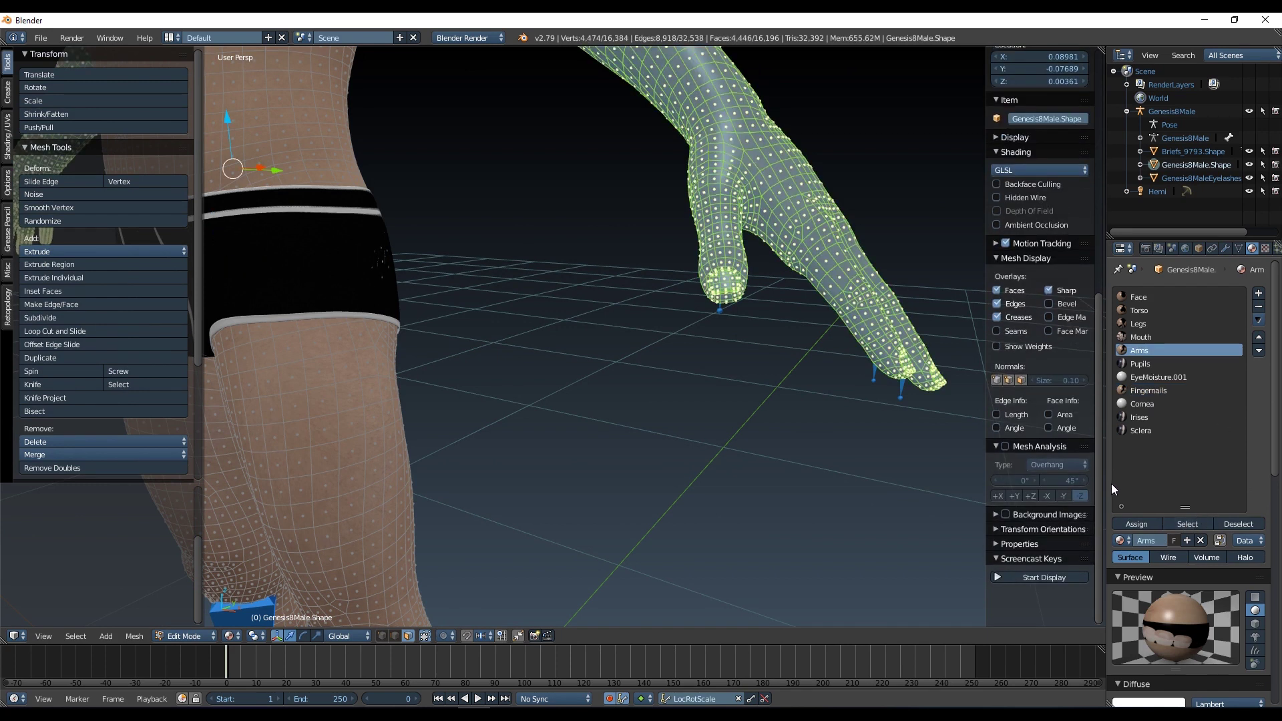
left_click(1136, 523)
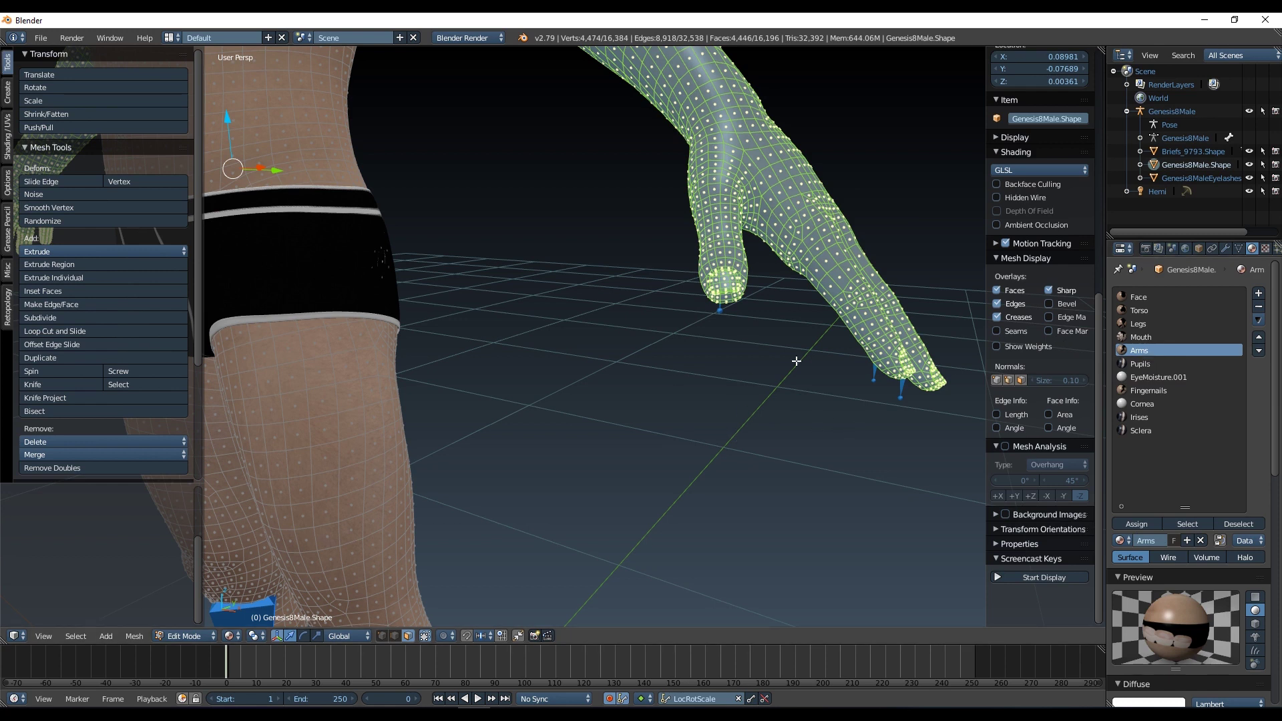
Back in Object Mode, delete the now unused Fingernails material slot.
key("Tab")
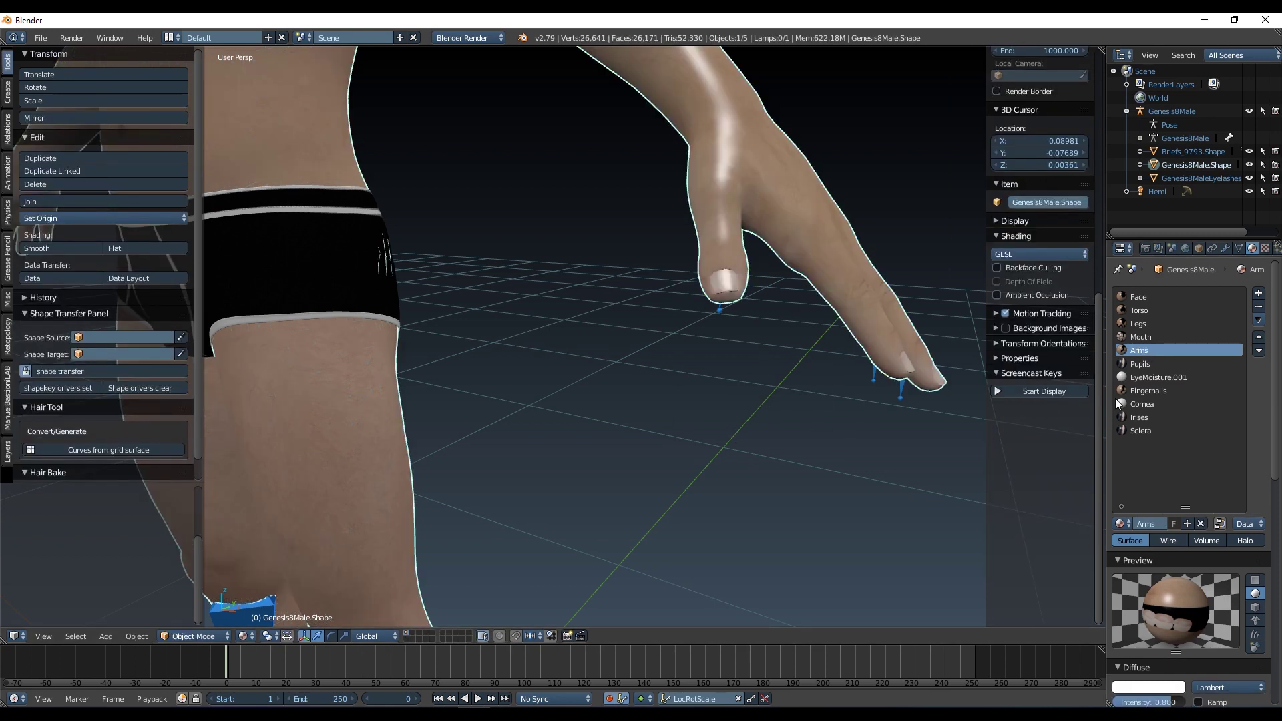
left_click(1147, 391)
left_click(1258, 306)
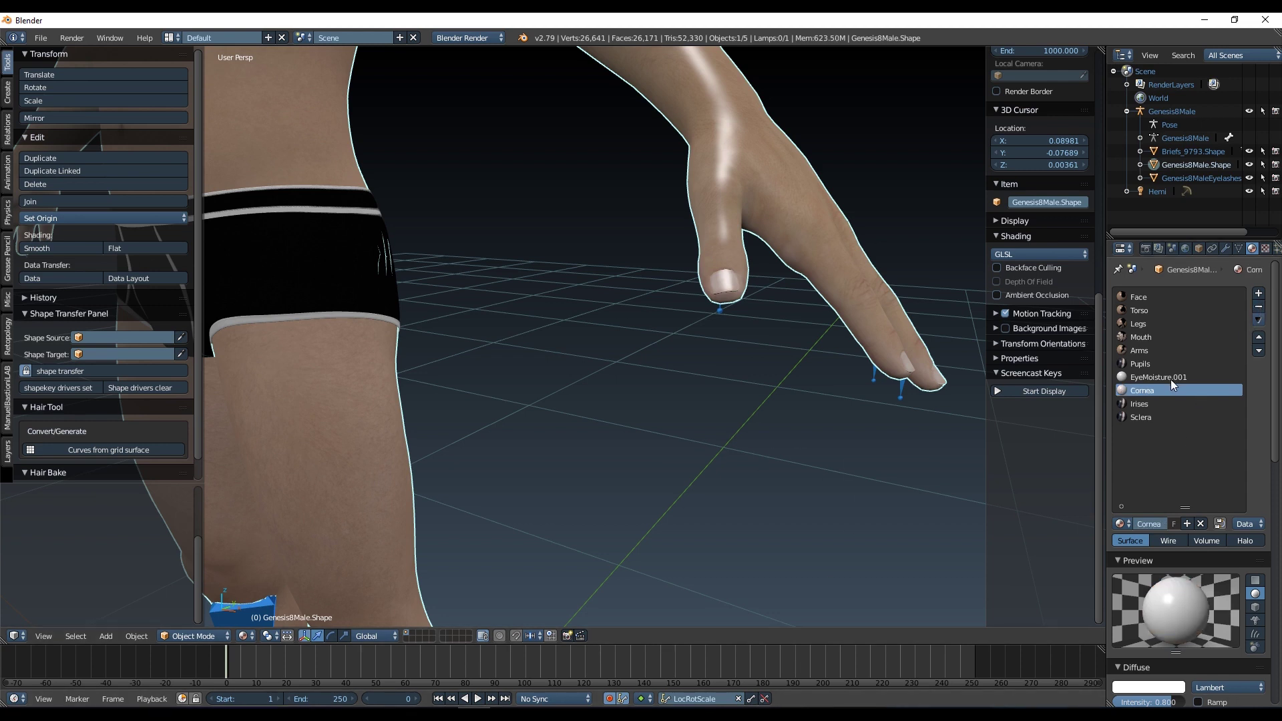
Bring the face into a close-up and enter Edit Mode with nothing selected.
middle_click_drag(661, 313, 721, 332, "shift")
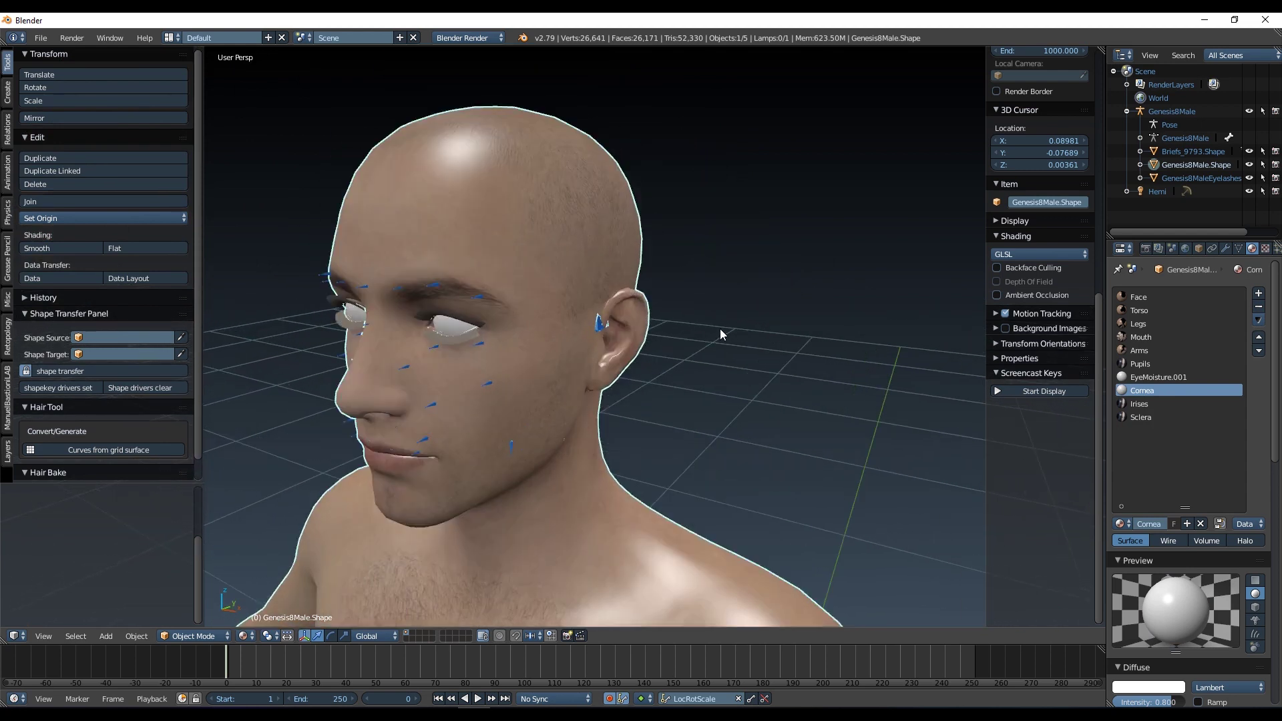
middle_click_drag(628, 366, 768, 367)
scroll(810, 363, "up", 3)
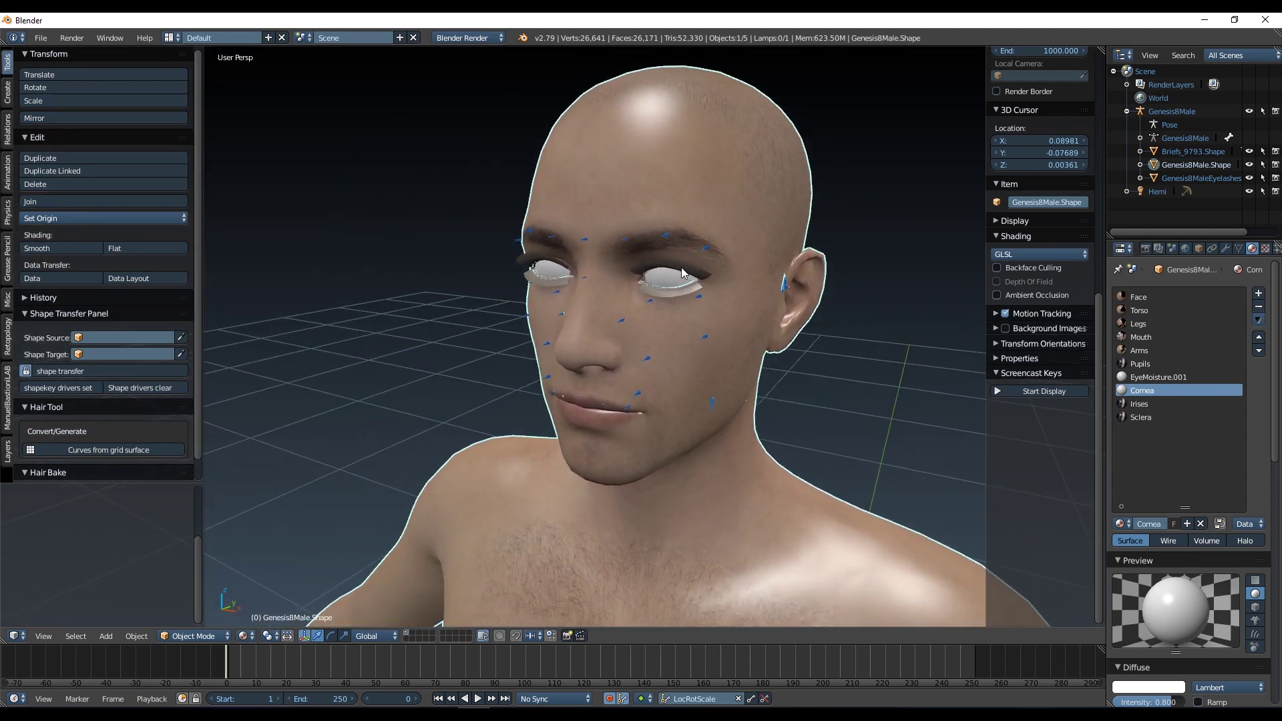
scroll(684, 272, "up", 2)
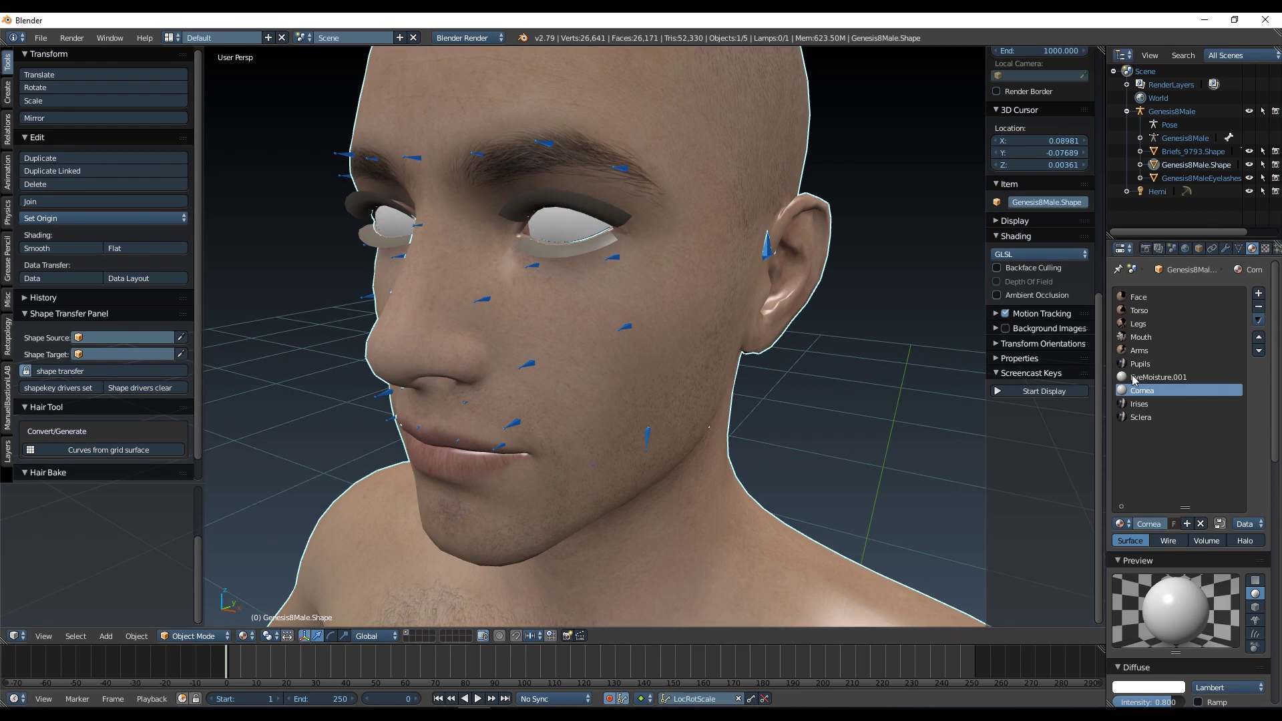
key("Tab")
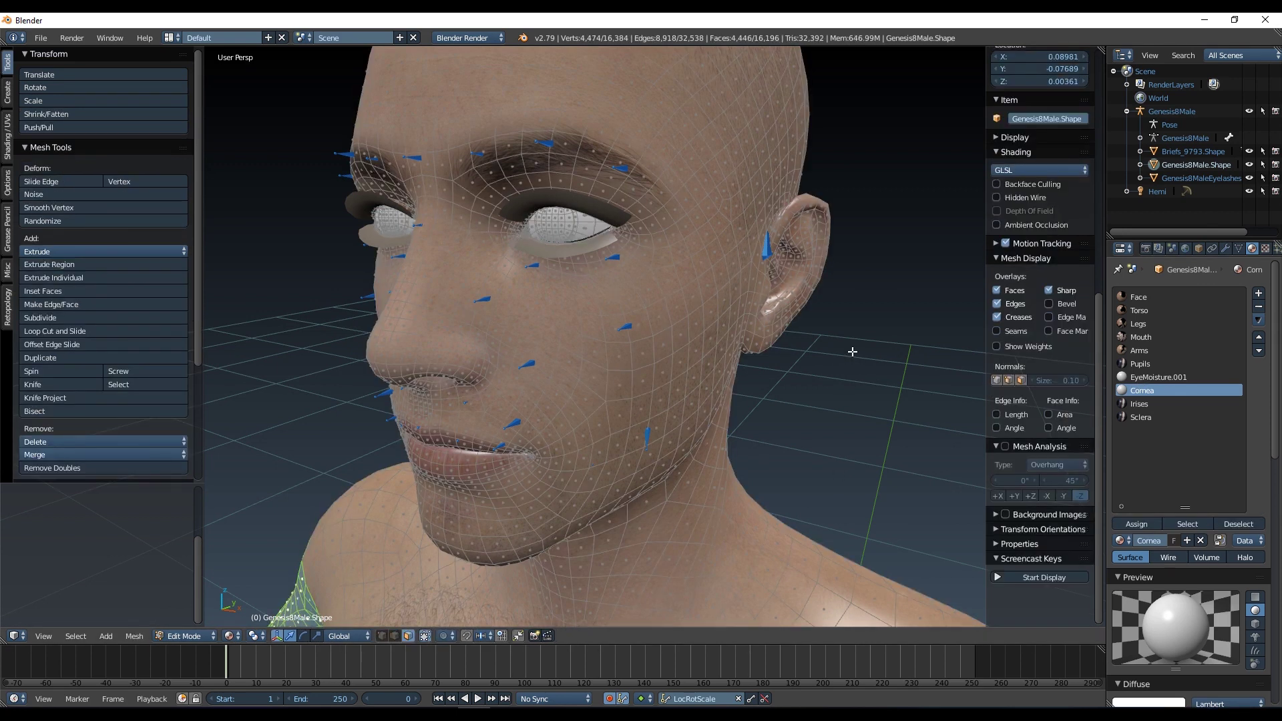
scroll(1042, 268, "down", 4)
key("a")
key("a")
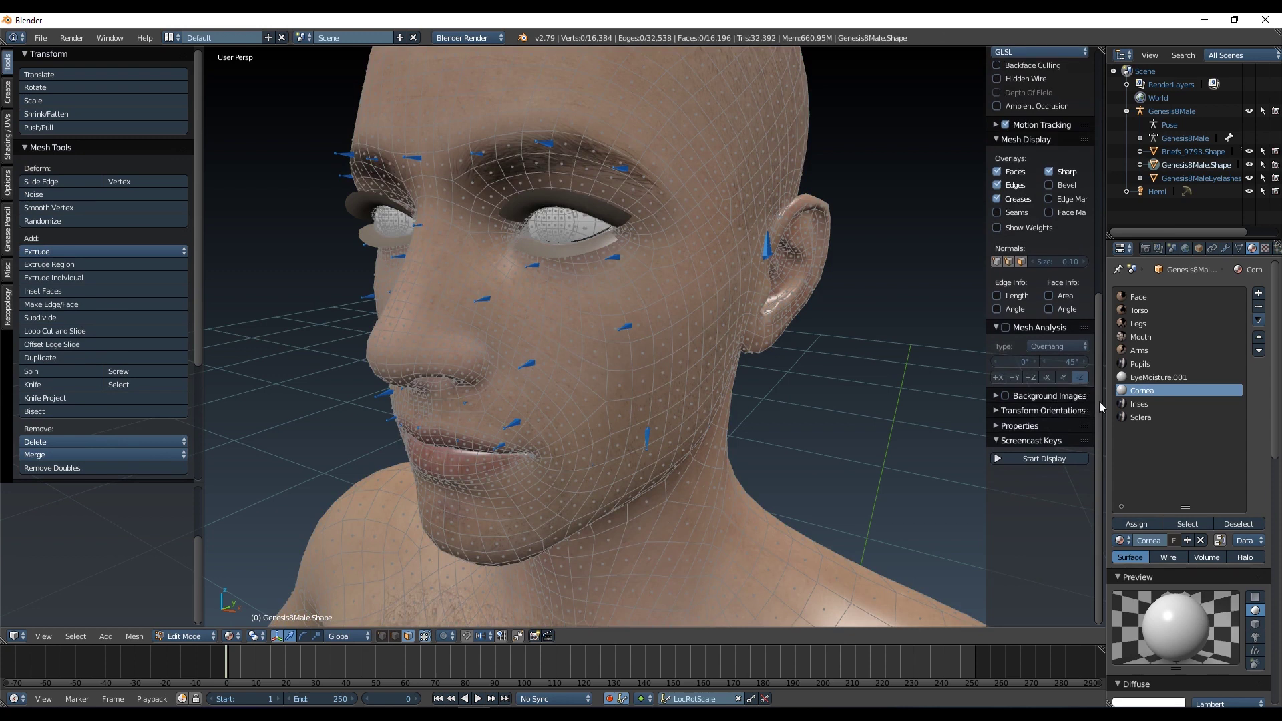
Select the EyeMoisture.001 and Cornea faces, then make EyeMoisture.001 the active slot in Object Mode.
left_click(1160, 378)
left_click(1177, 522)
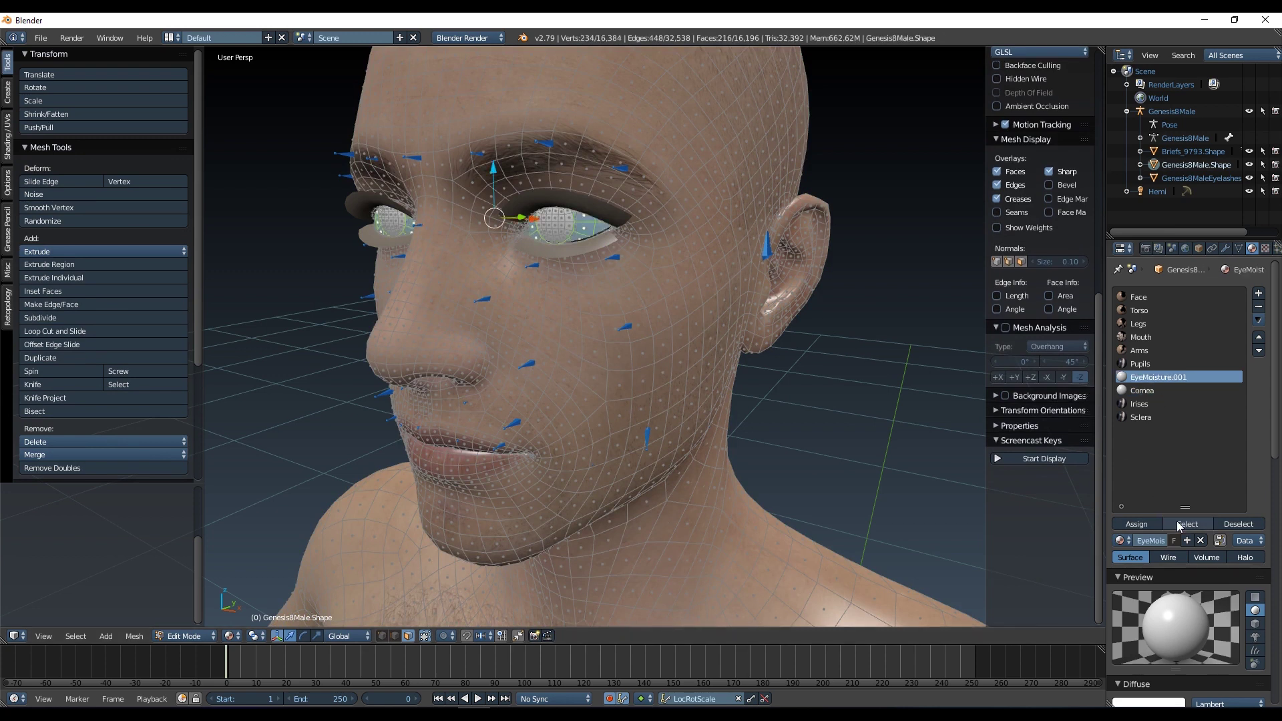
left_click(1146, 391)
left_click(1186, 524)
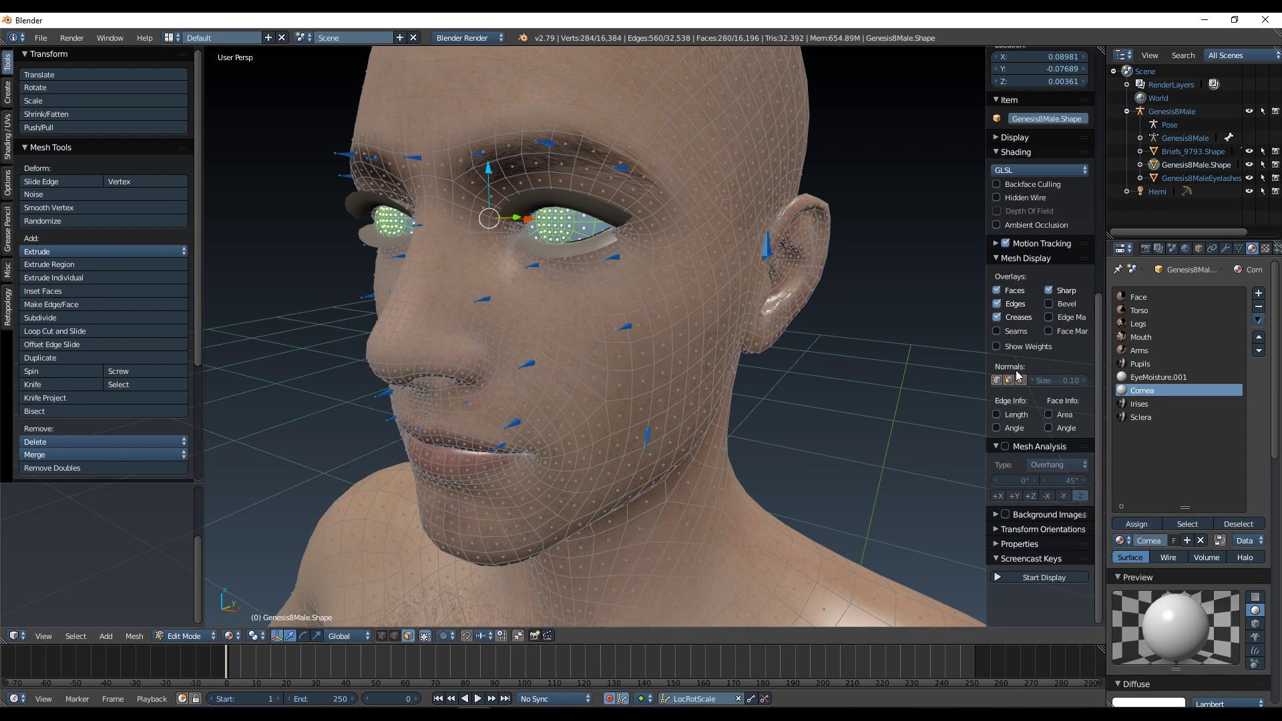
key("Tab")
left_click(1159, 378)
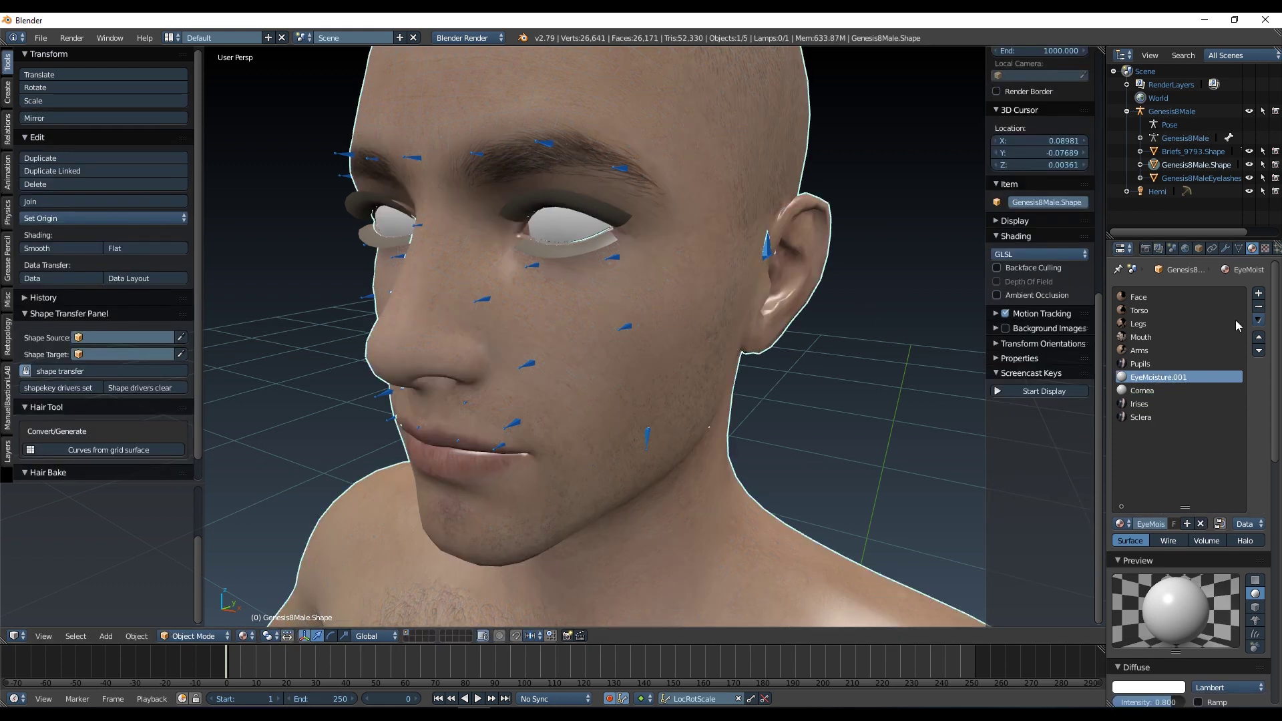
Remove the EyeMoisture.001 slot, then in Edit Mode select only the Pupils faces.
left_click(1258, 311)
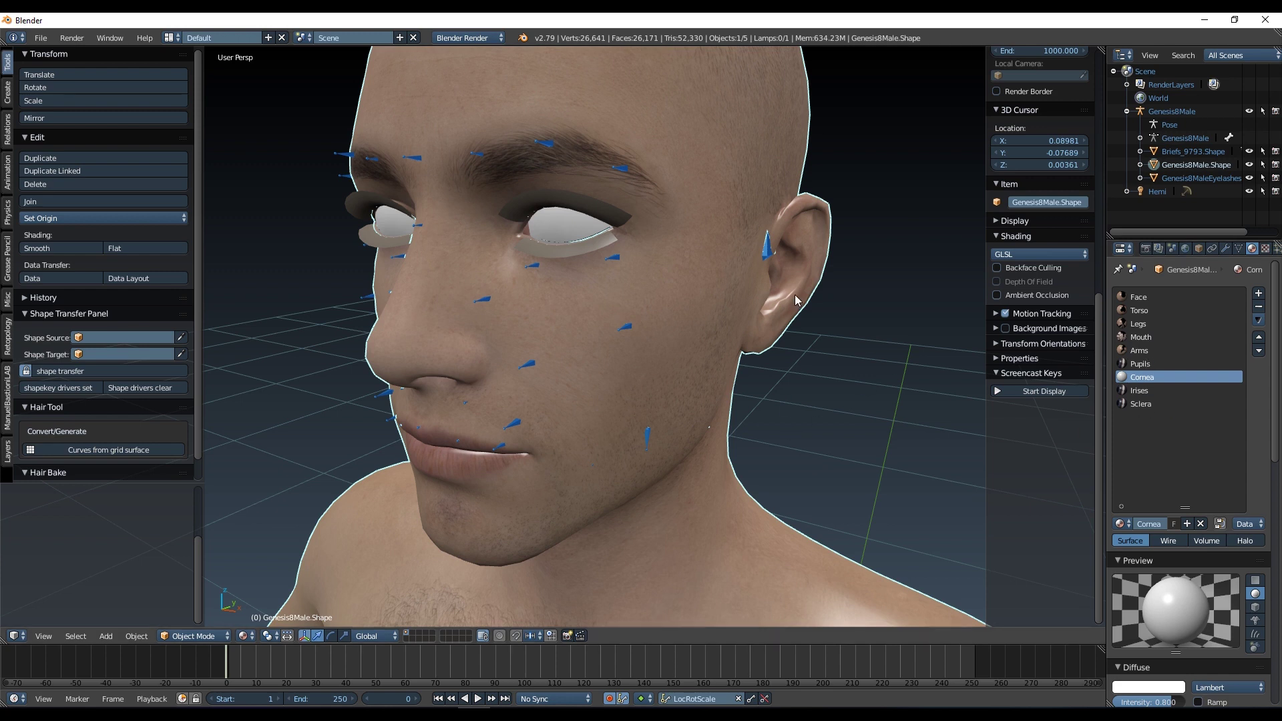
key("Tab")
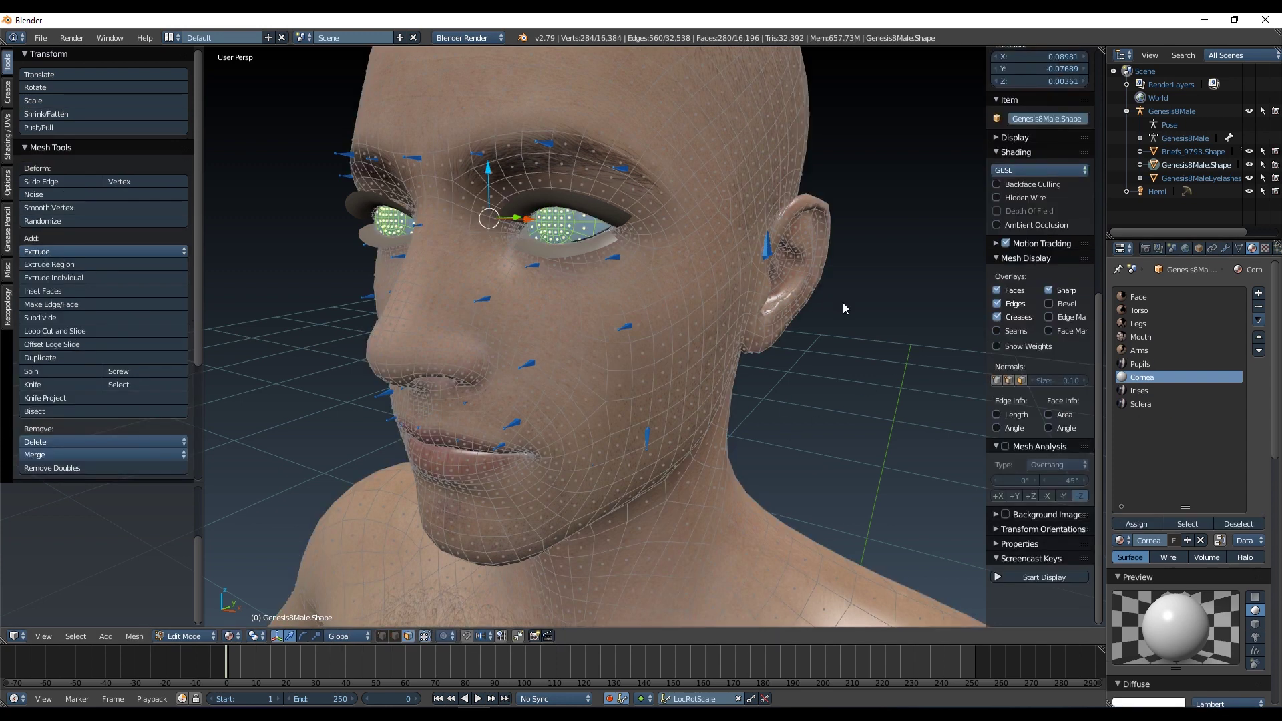
left_click(1141, 367)
key("a")
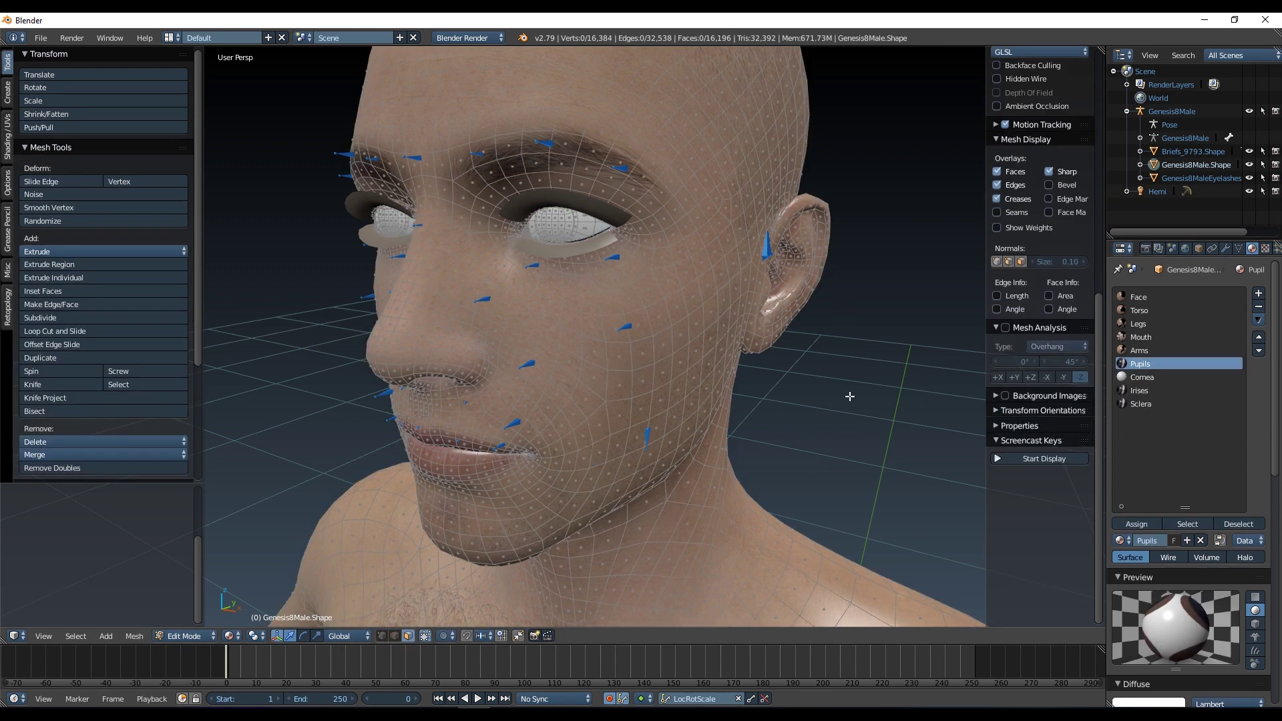
left_click(1170, 529)
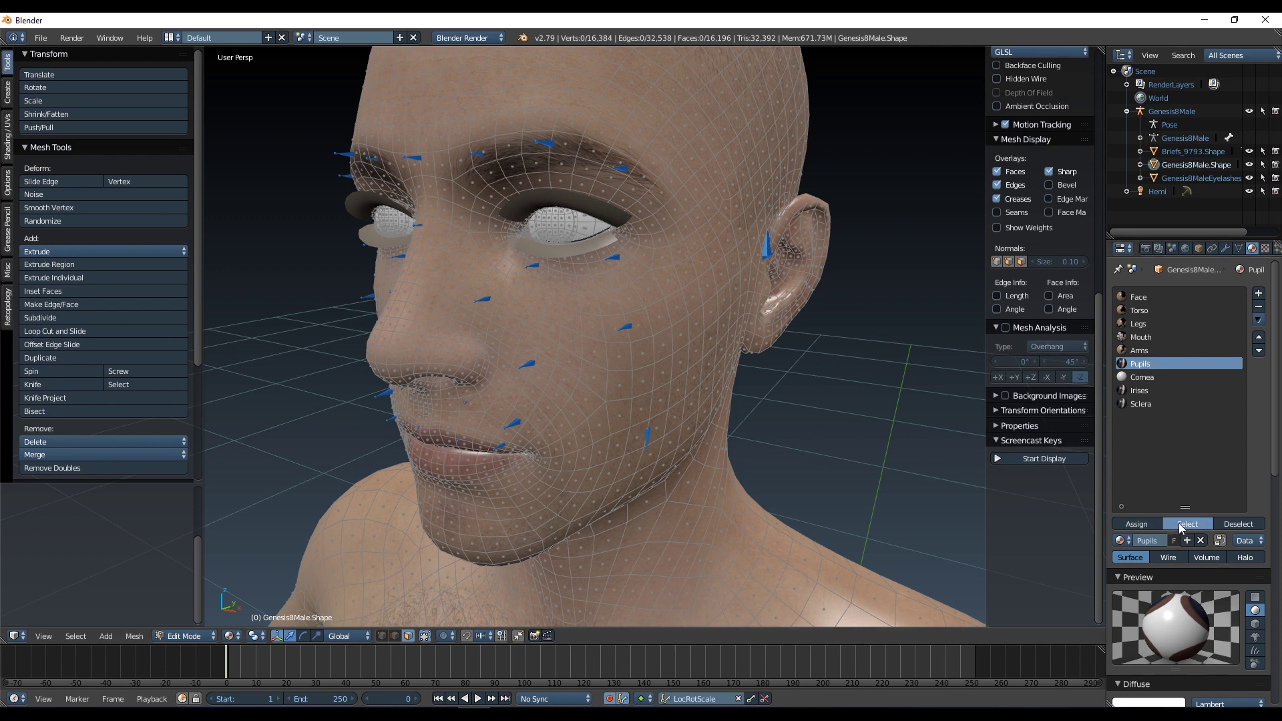
Add the Irises and Sclera faces to the selection and assign them to Pupils.
left_click(1156, 392)
left_click(1182, 528)
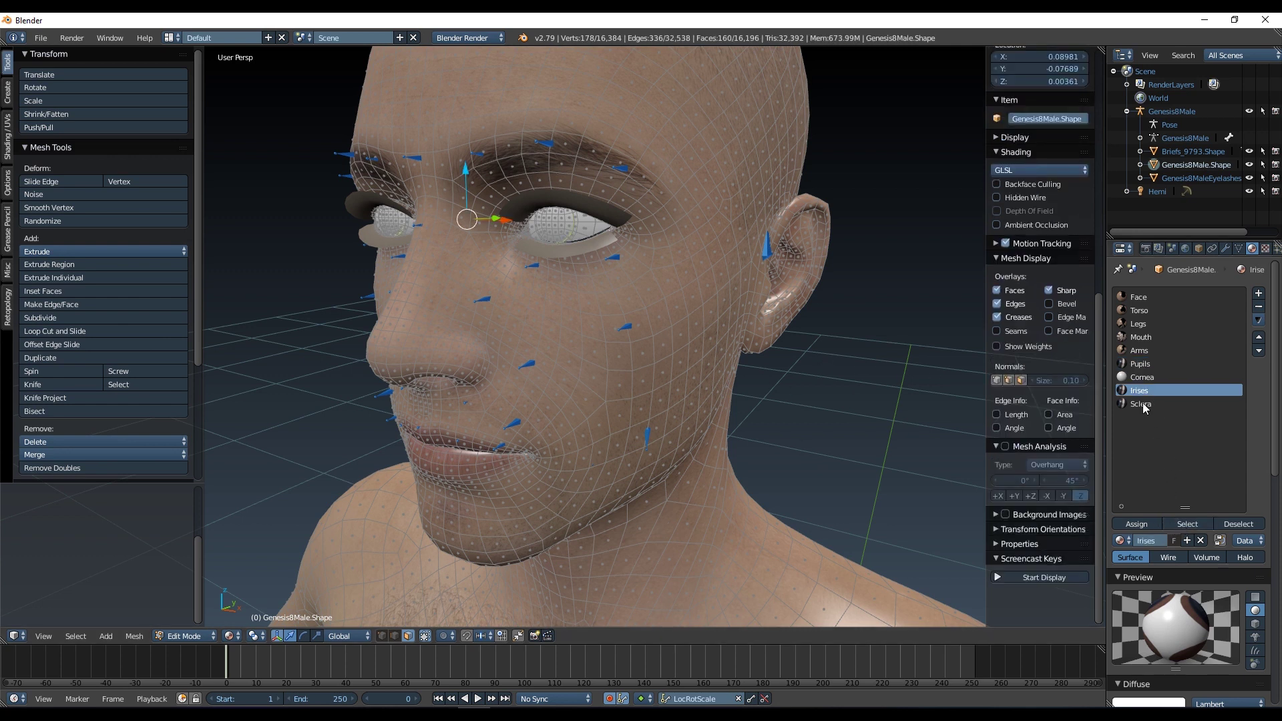
left_click(1143, 405)
left_click(1183, 525)
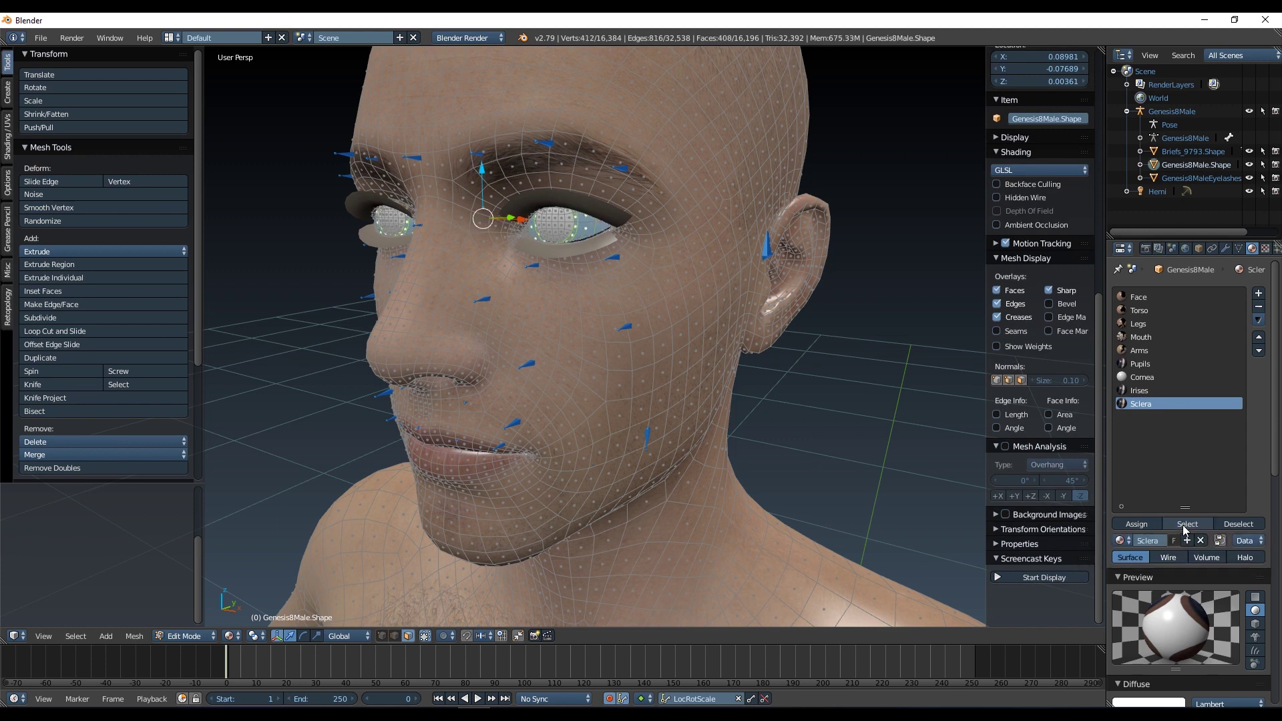
left_click(1147, 365)
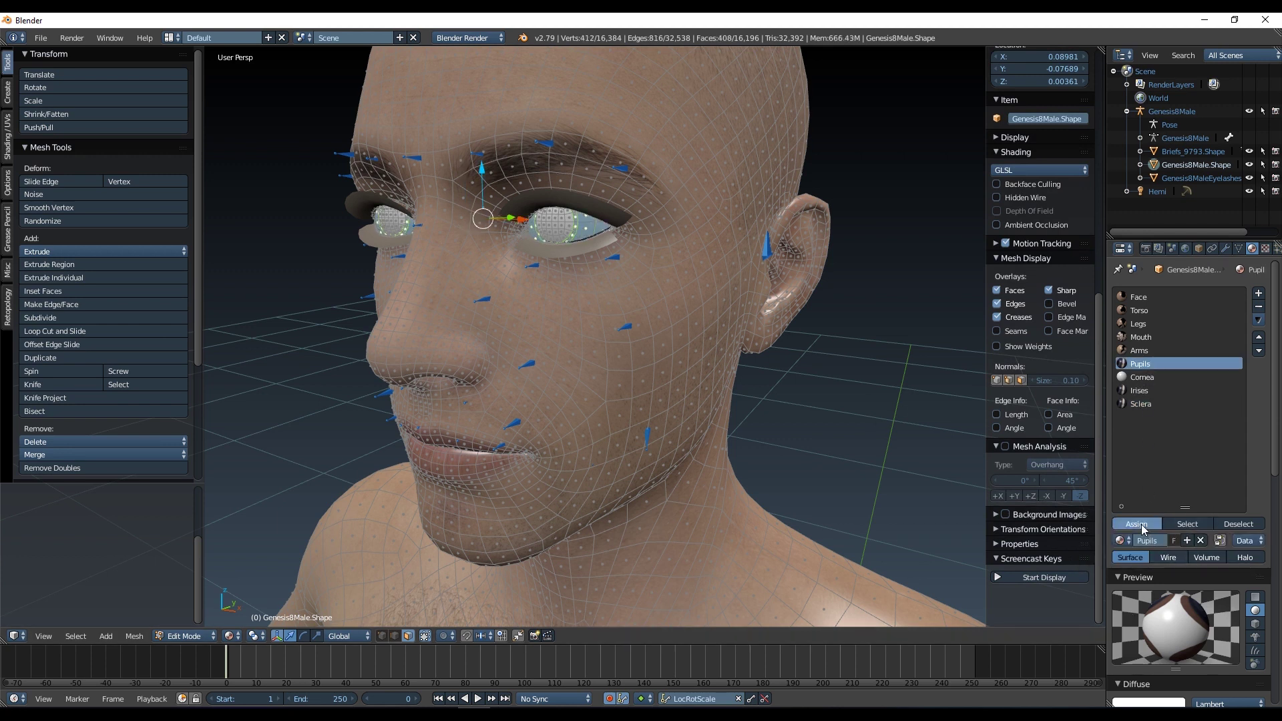
key("Tab")
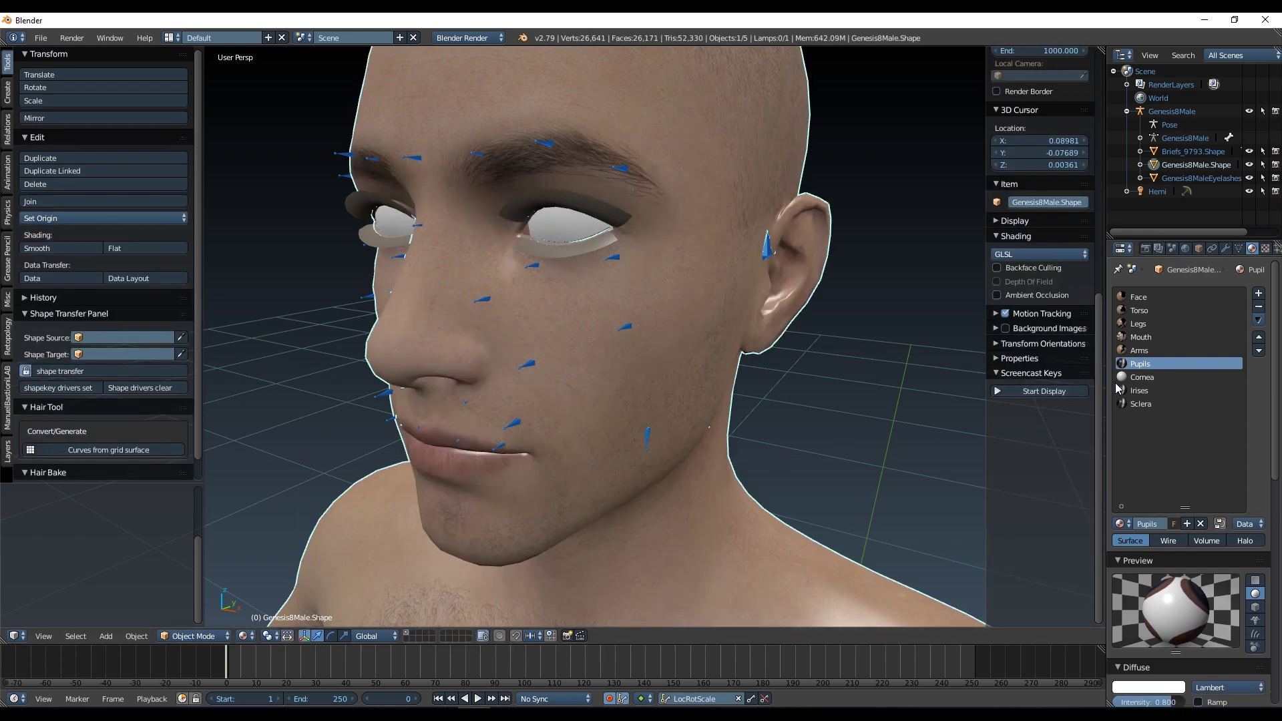
Delete the Irises and Sclera material slots, leaving seven slots.
left_click(1139, 392)
left_click(1259, 306)
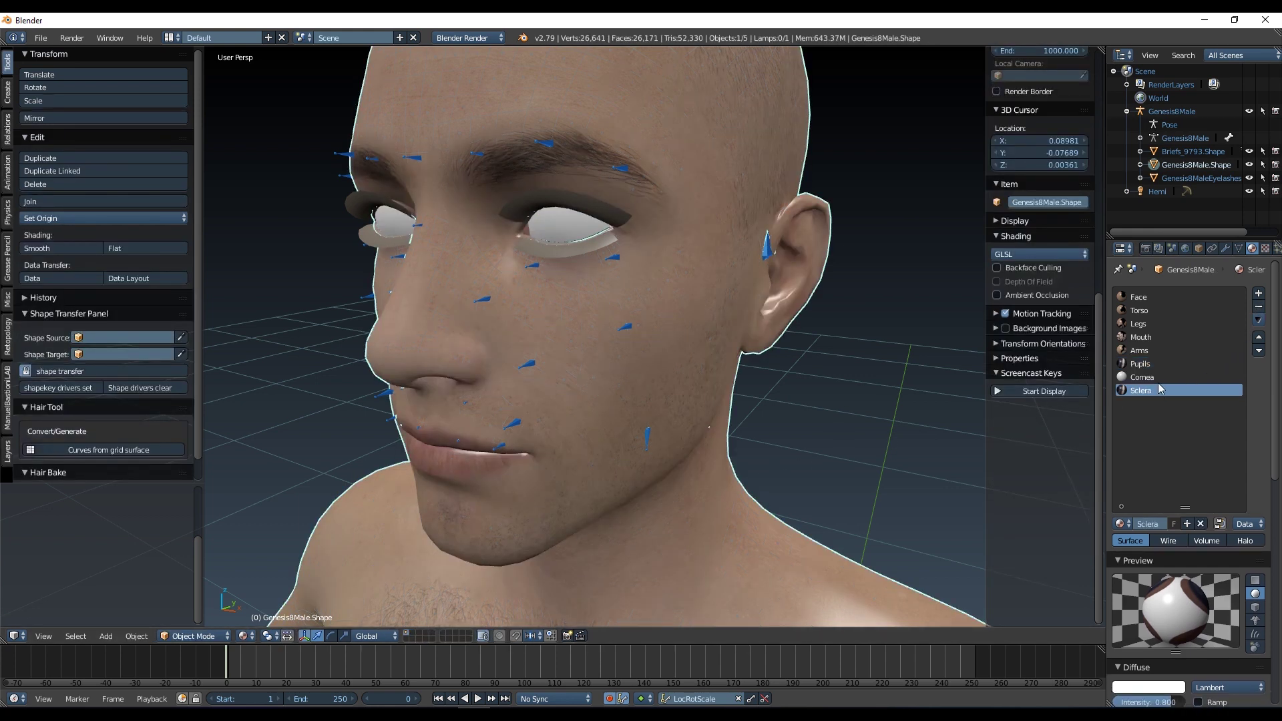
left_click(1259, 307)
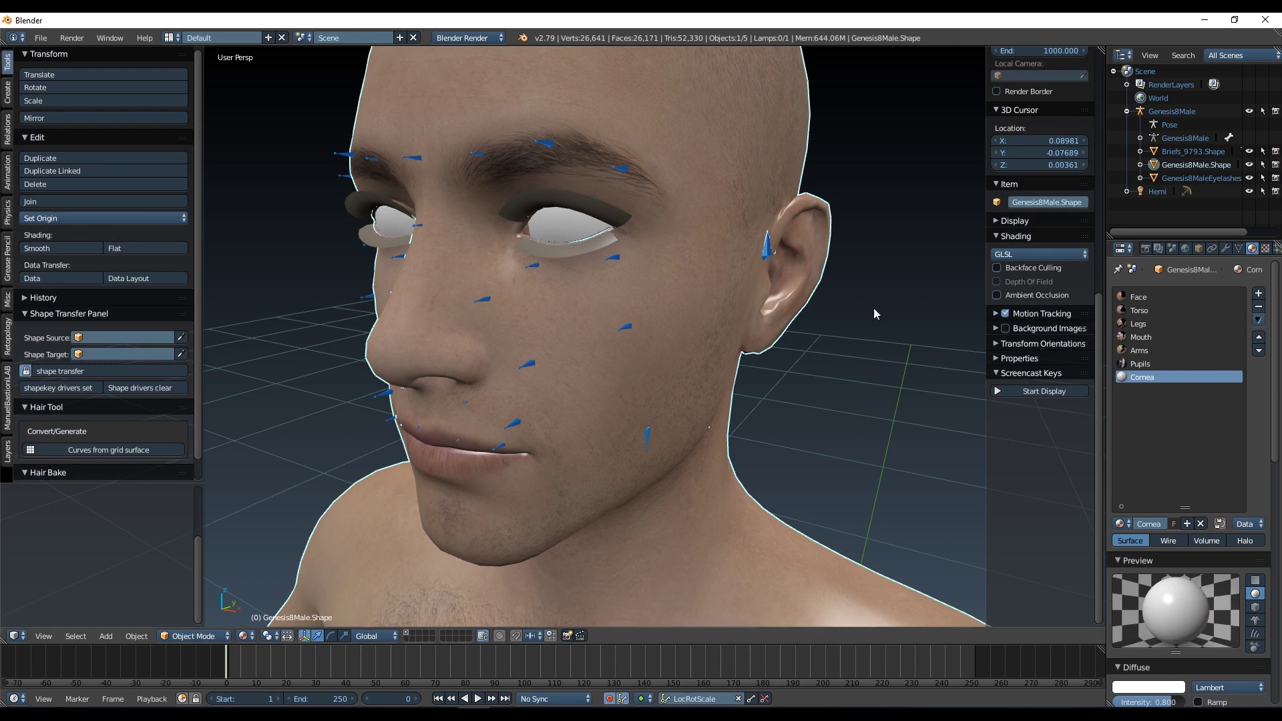
left_click(1147, 365)
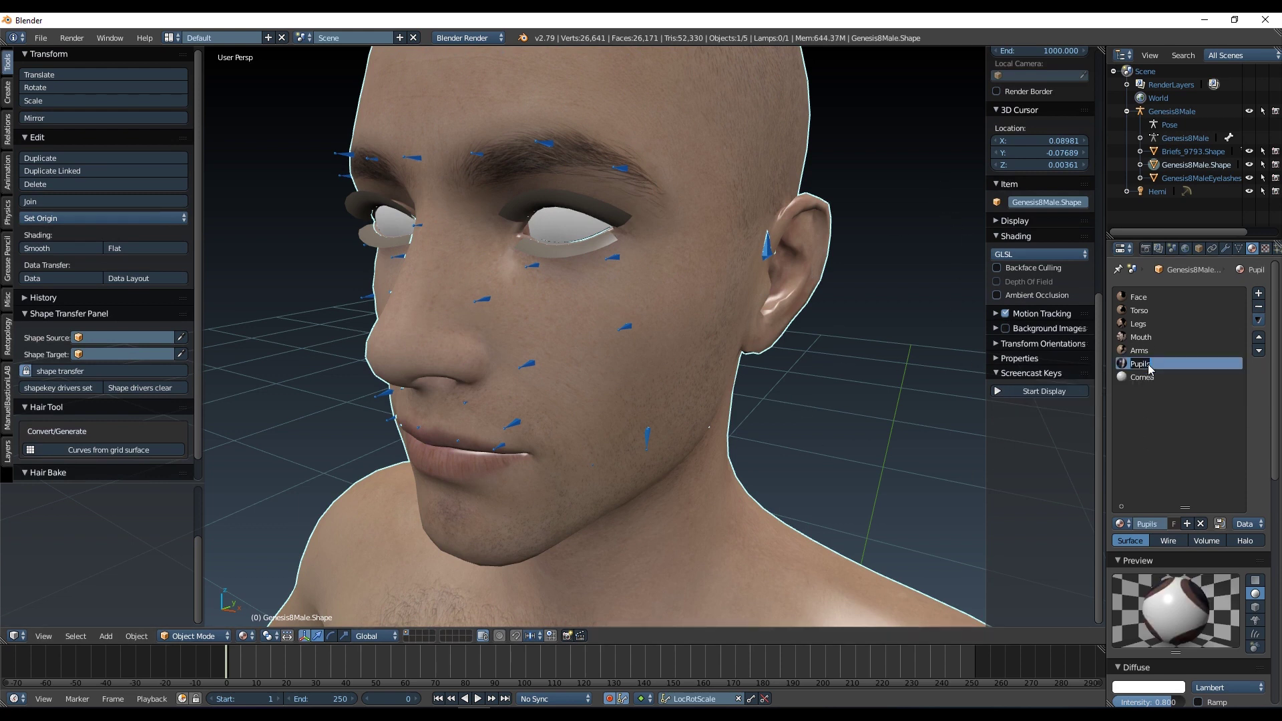
Rename the Pupils slot to 'Eyes' and drop the Cornea material's alpha to 0.000.
type("Eyes")
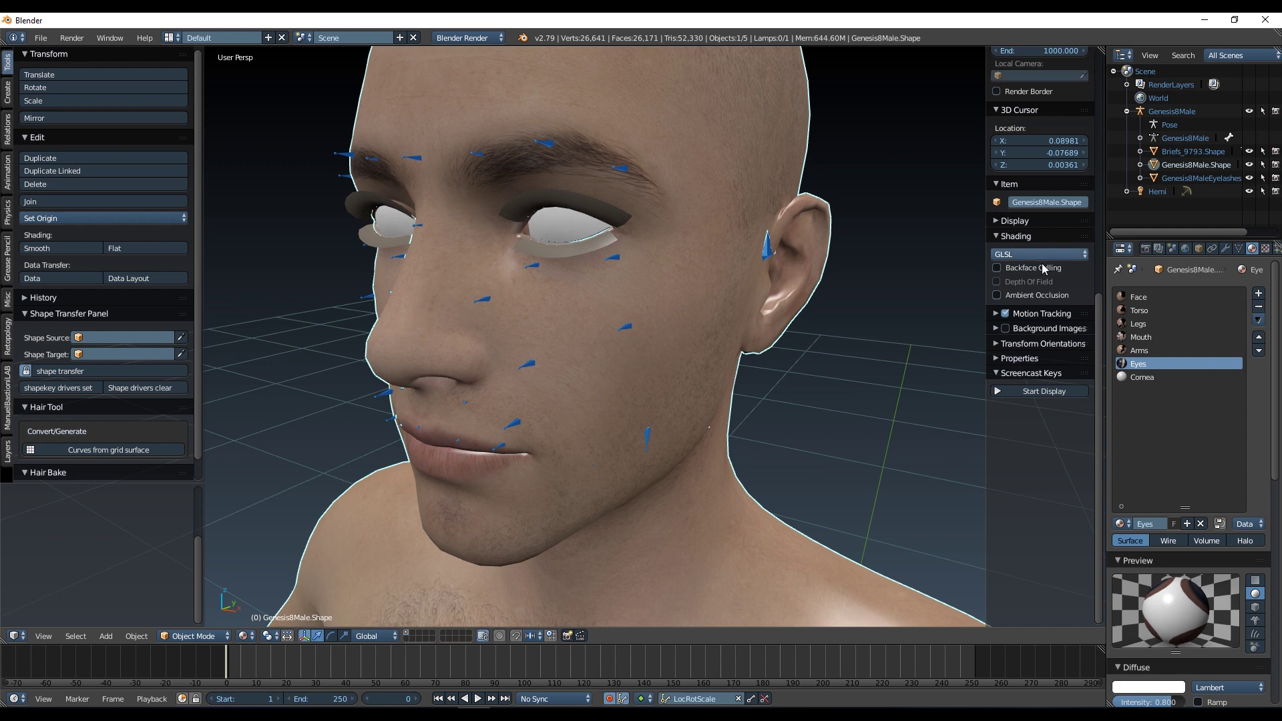
left_click(1139, 378)
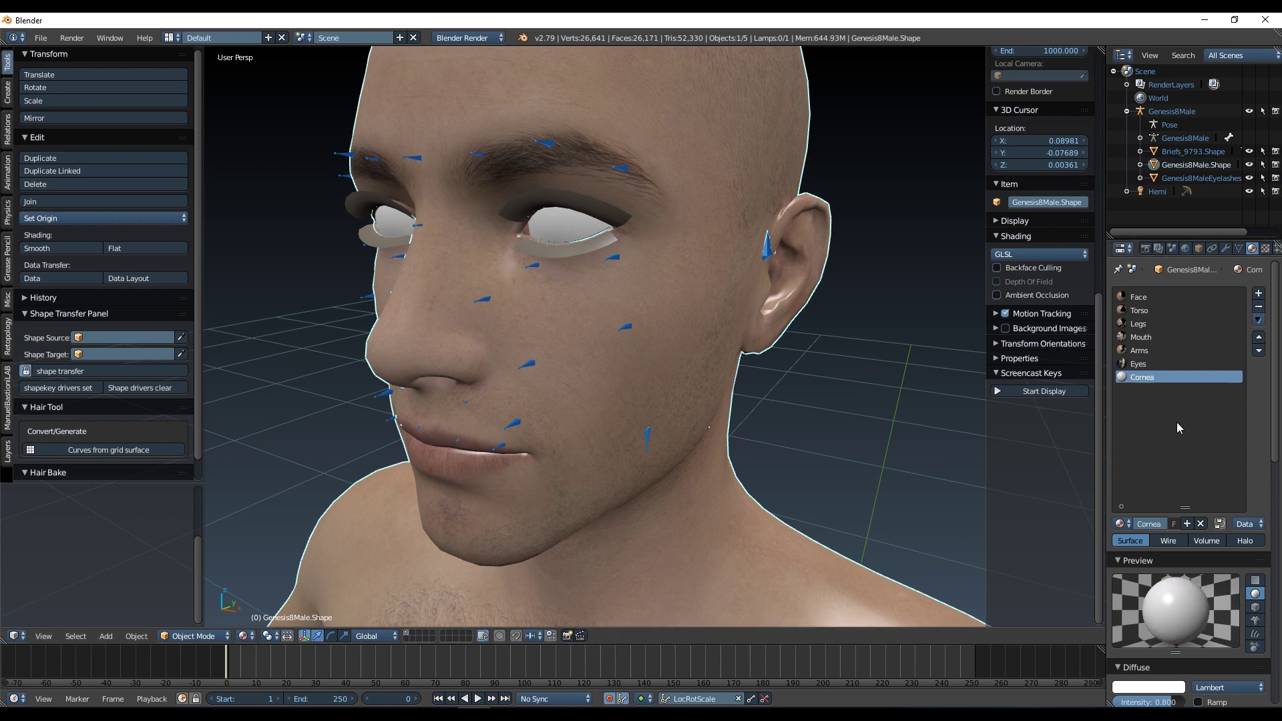
scroll(1180, 428, "down", 5)
scroll(1180, 428, "down", 11)
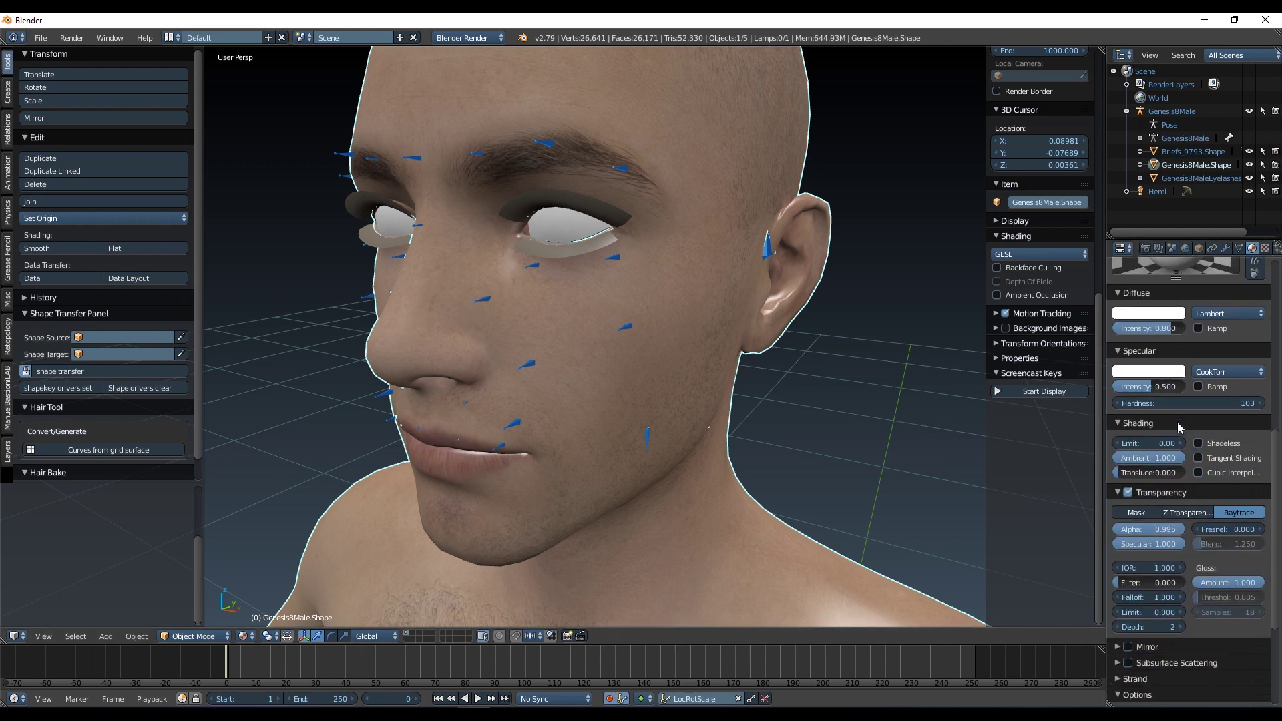
left_click_drag(1181, 477, 1079, 494)
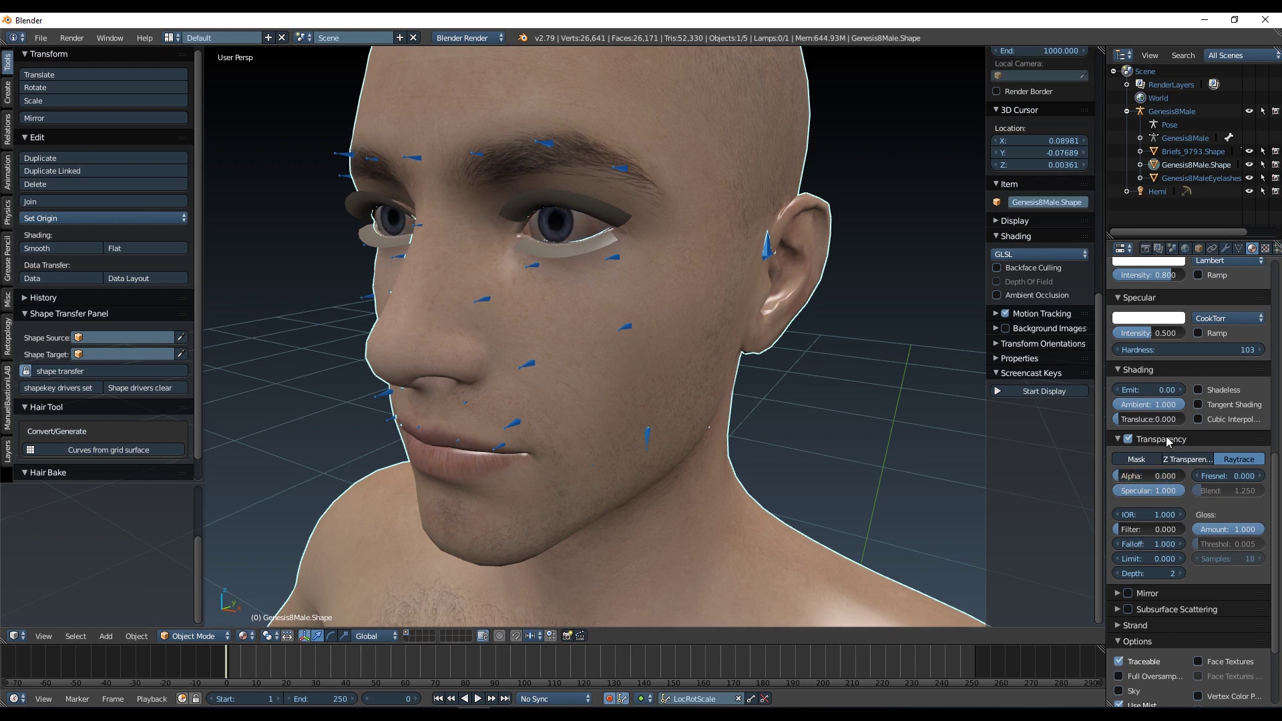
scroll(1168, 442, "up", 8)
scroll(1161, 439, "up", 1)
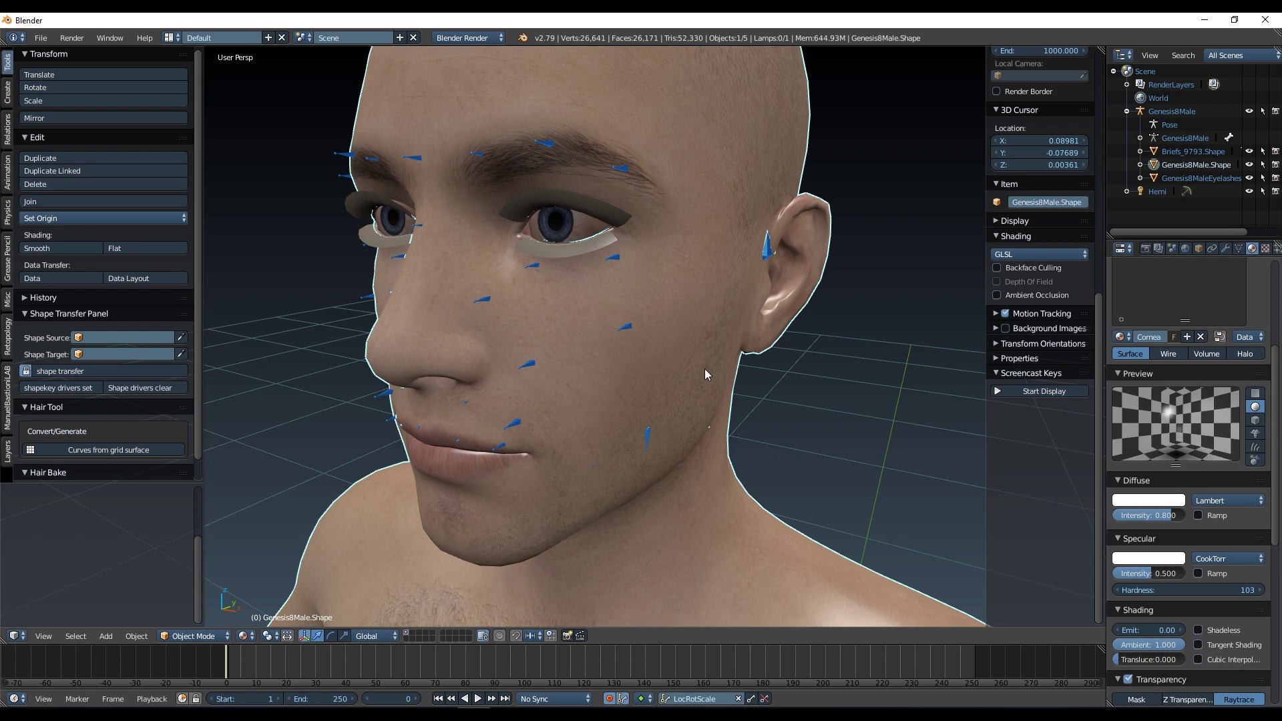
middle_click_drag(723, 410, 872, 376)
scroll(851, 370, "down", 3)
scroll(838, 378, "up", 3)
scroll(878, 376, "up", 2)
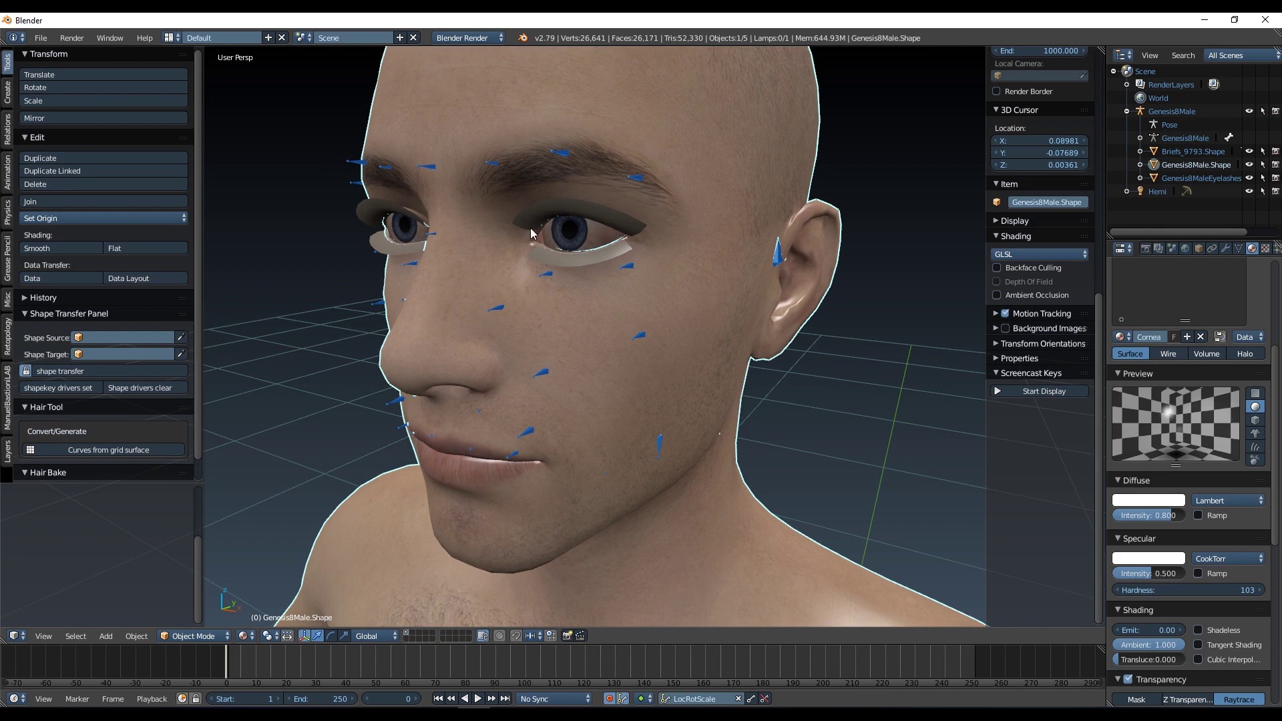
scroll(911, 416, "down", 4)
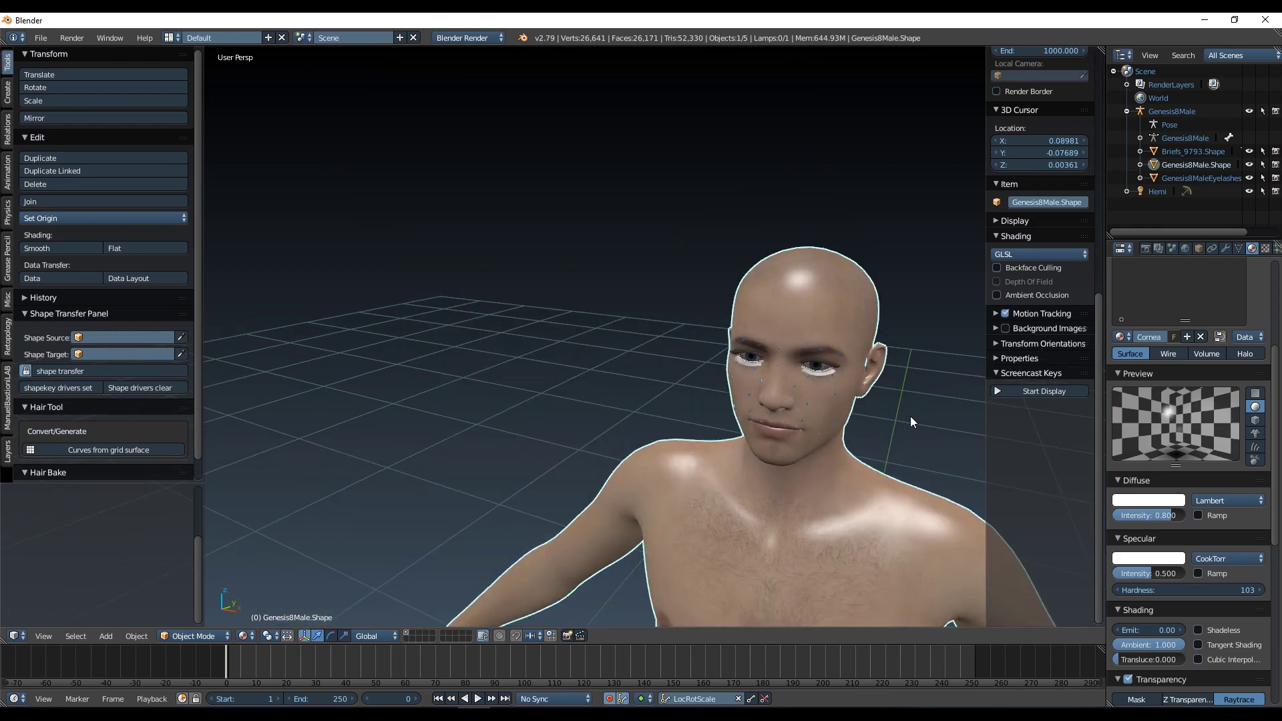
middle_click_drag(911, 415, 824, 339)
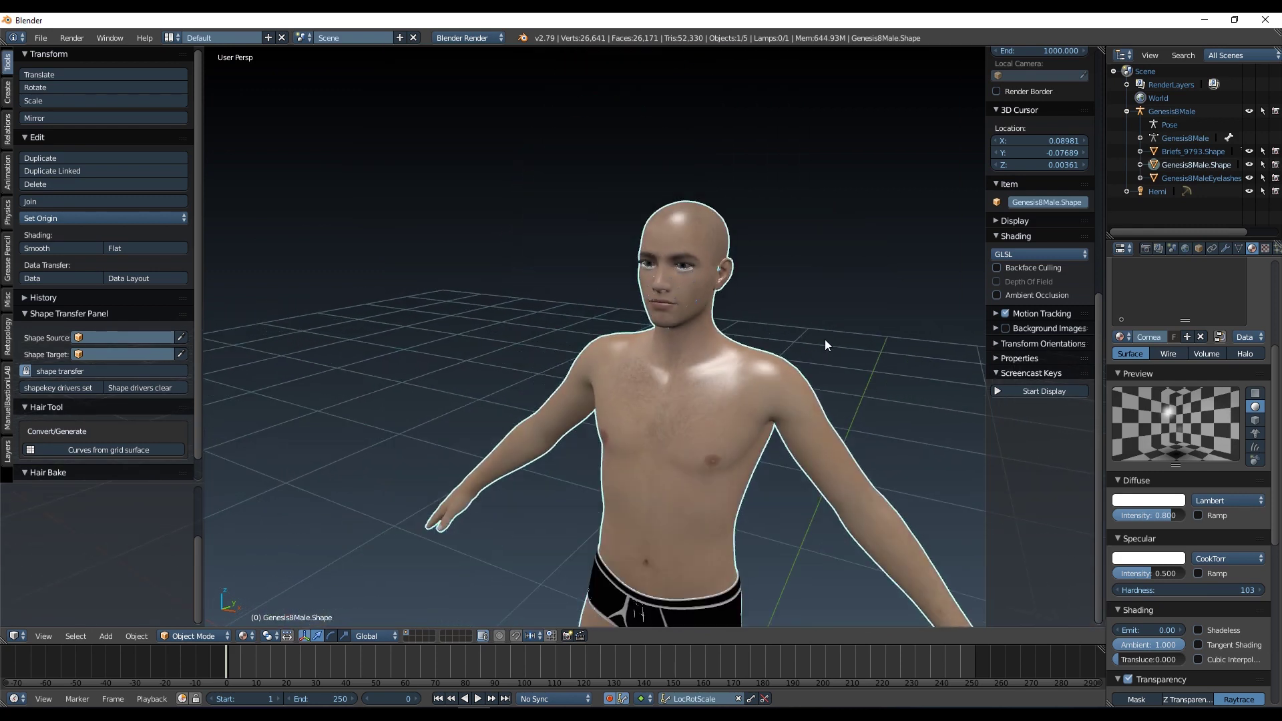
scroll(1161, 358, "up", 6)
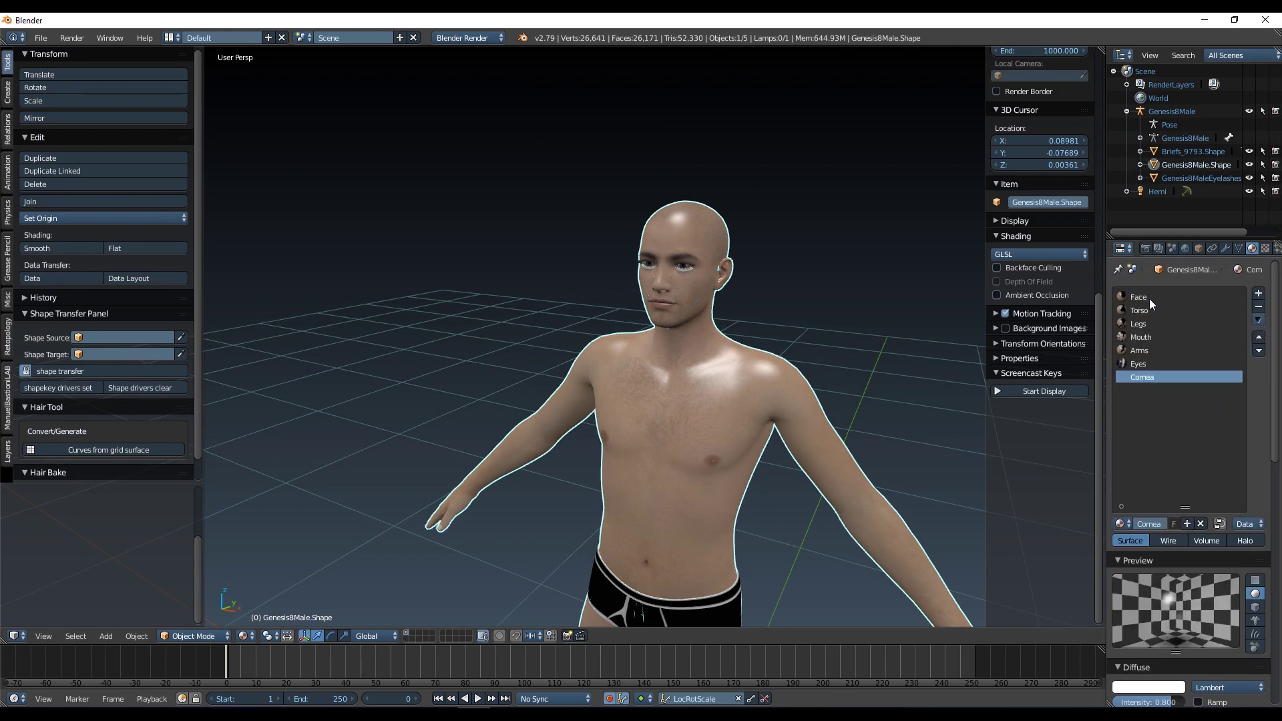
left_click(1142, 363)
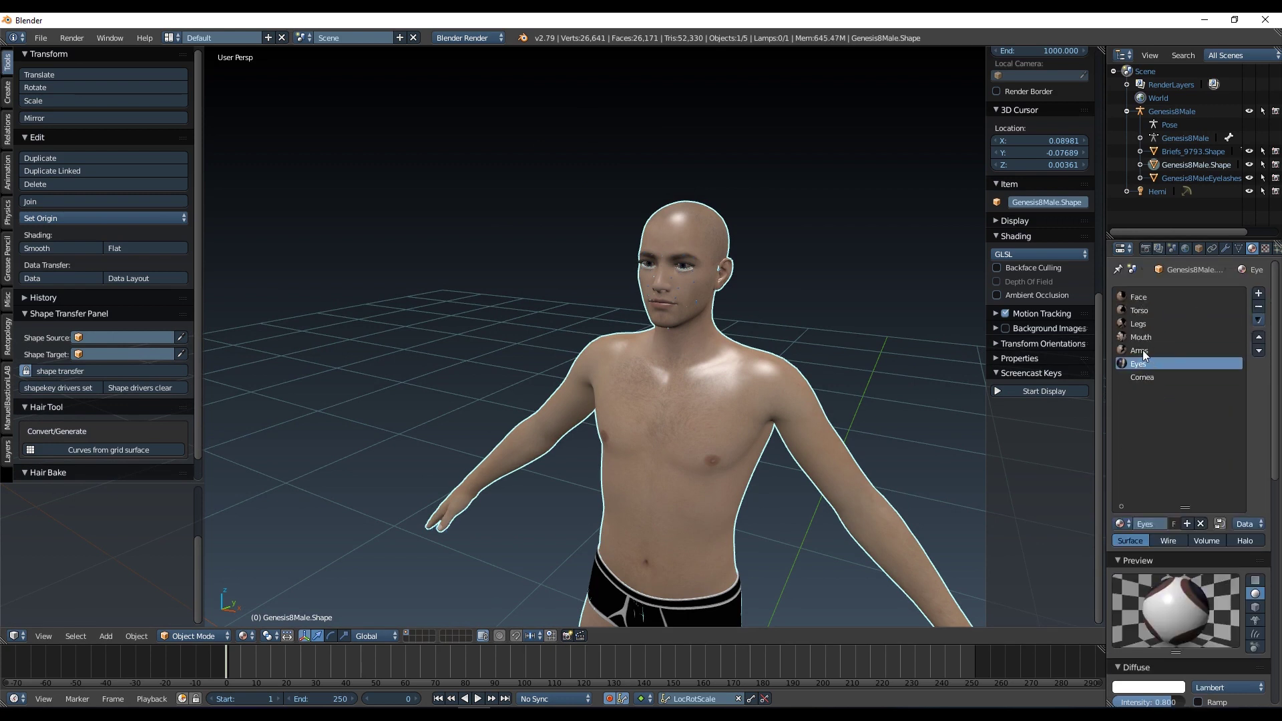
left_click(1143, 350)
left_click(1139, 338)
left_click(1144, 324)
left_click(1143, 311)
left_click(1143, 298)
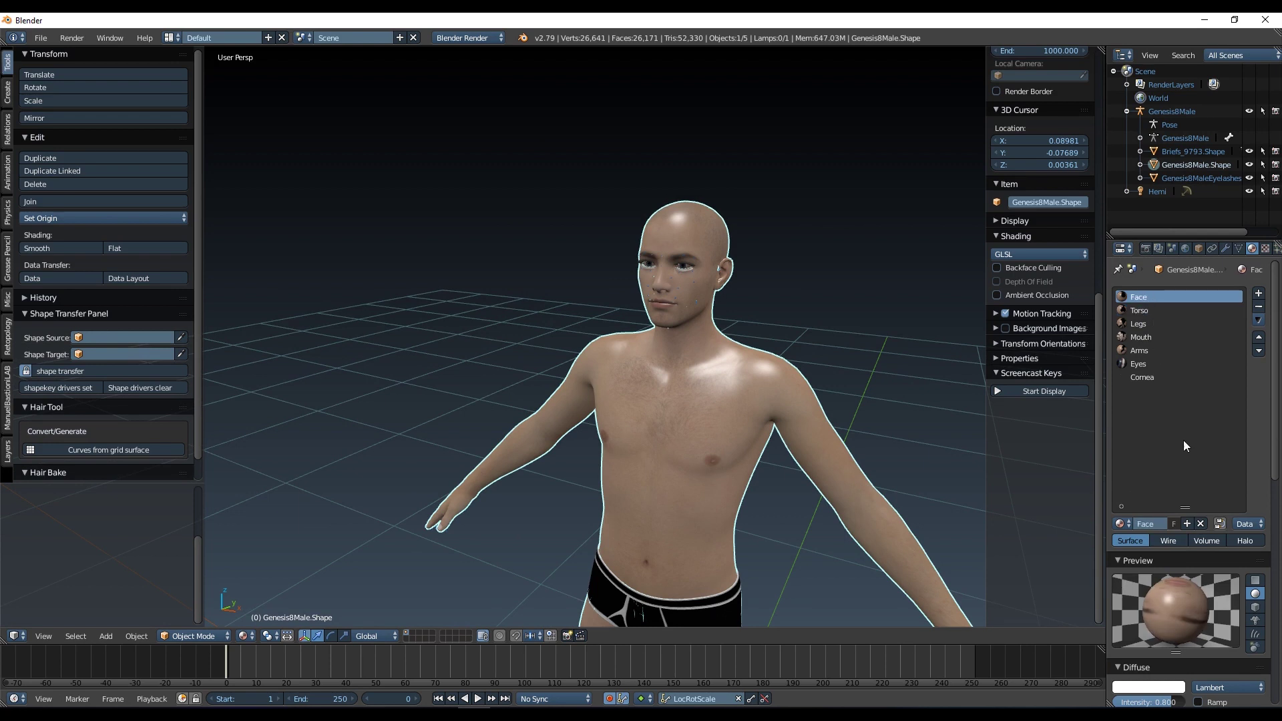
middle_click_drag(932, 429, 913, 405)
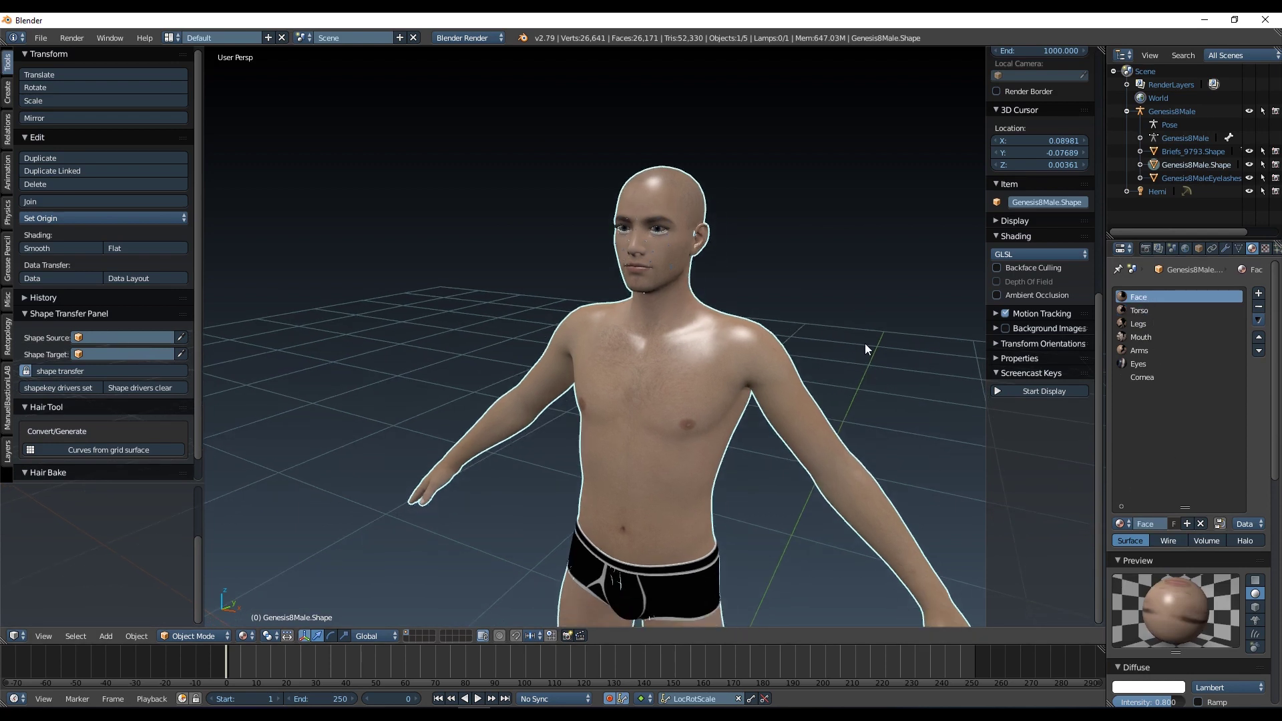